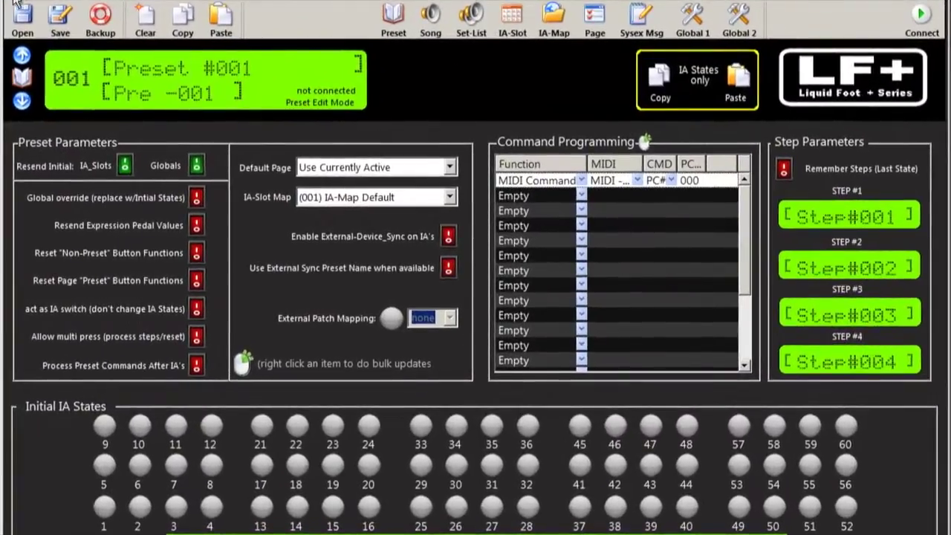
left_click(13, 1)
left_click(602, 337)
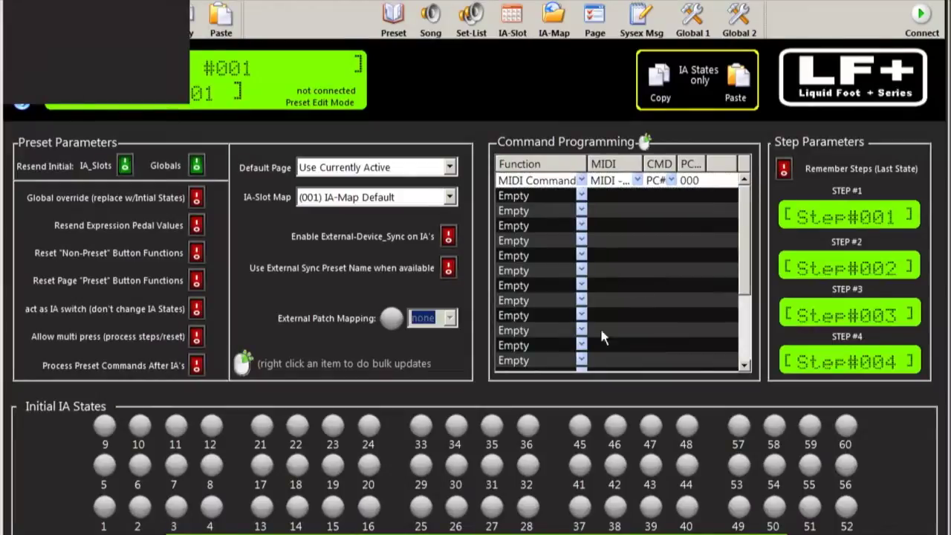
left_click(549, 294)
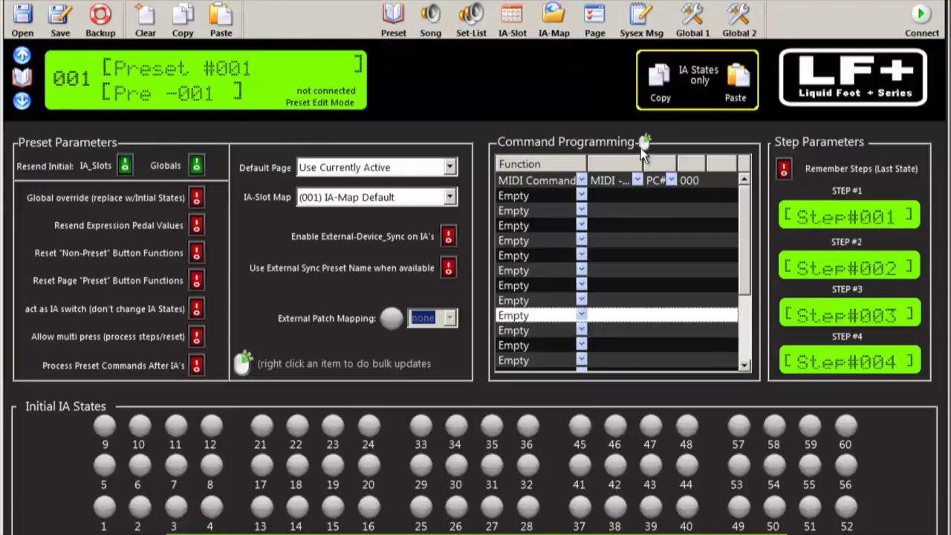
Open the Global 1 settings and rename MIDI channel 1 to AXE-FX2
left_click(693, 38)
left_click(692, 44)
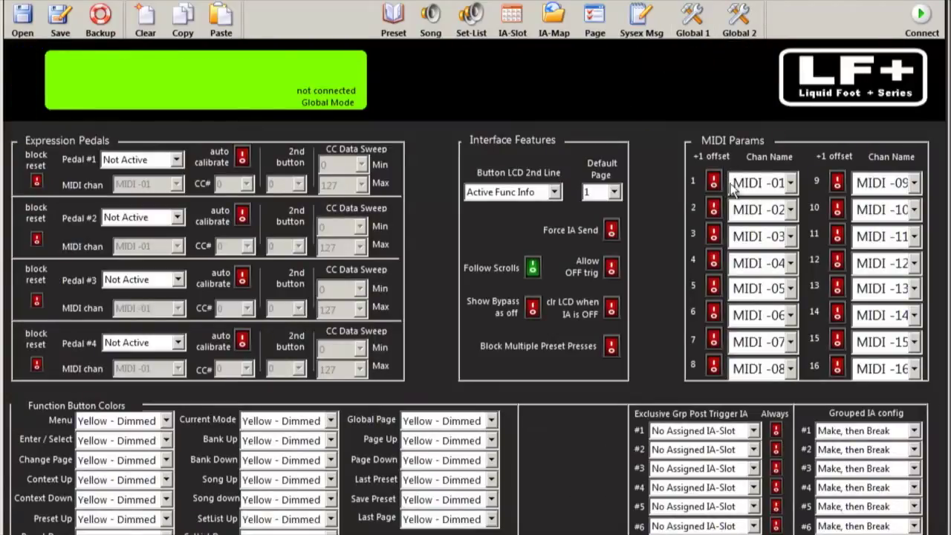
left_click_drag(732, 186, 787, 186)
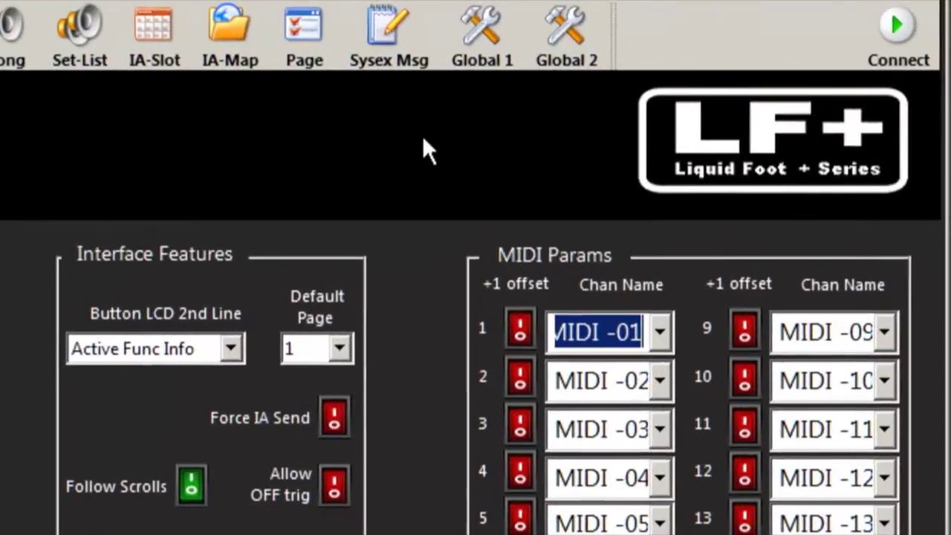
type("AX")
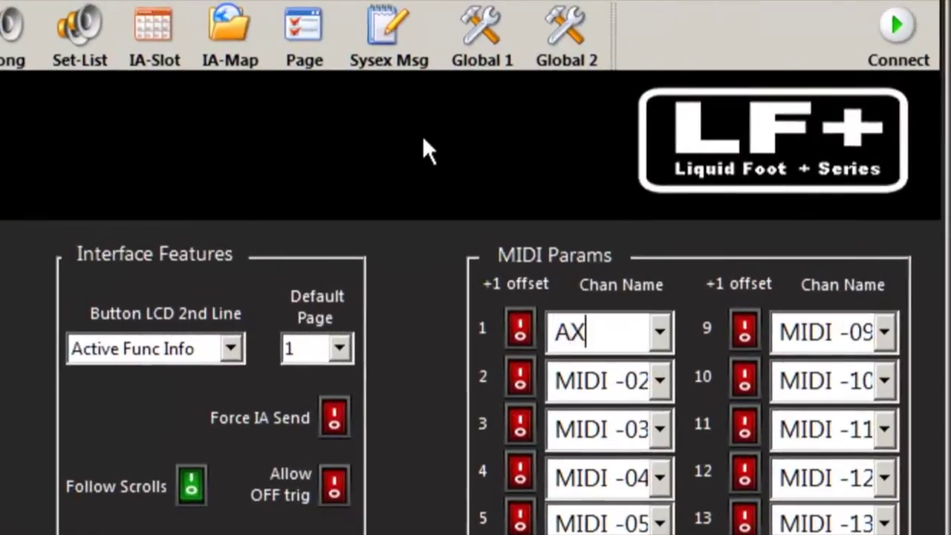
type("E-FX2")
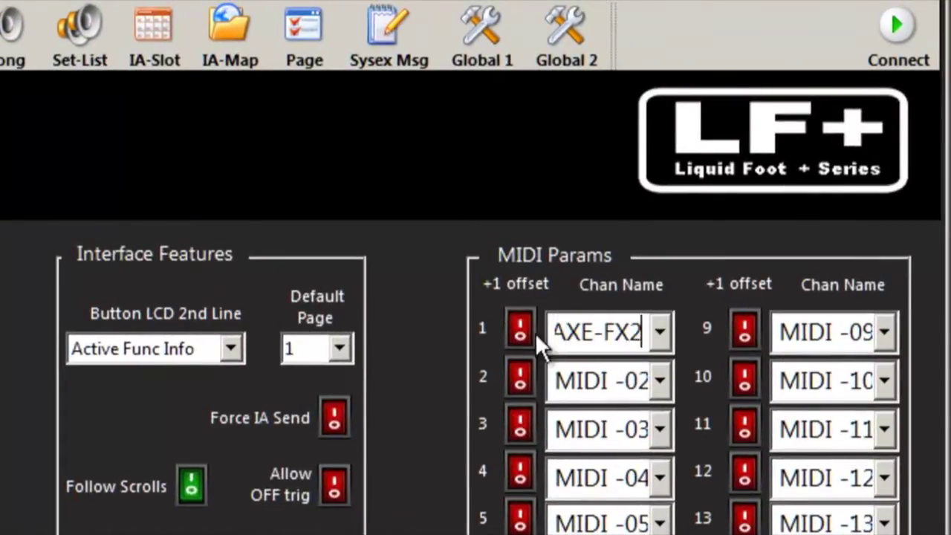
key("Tab")
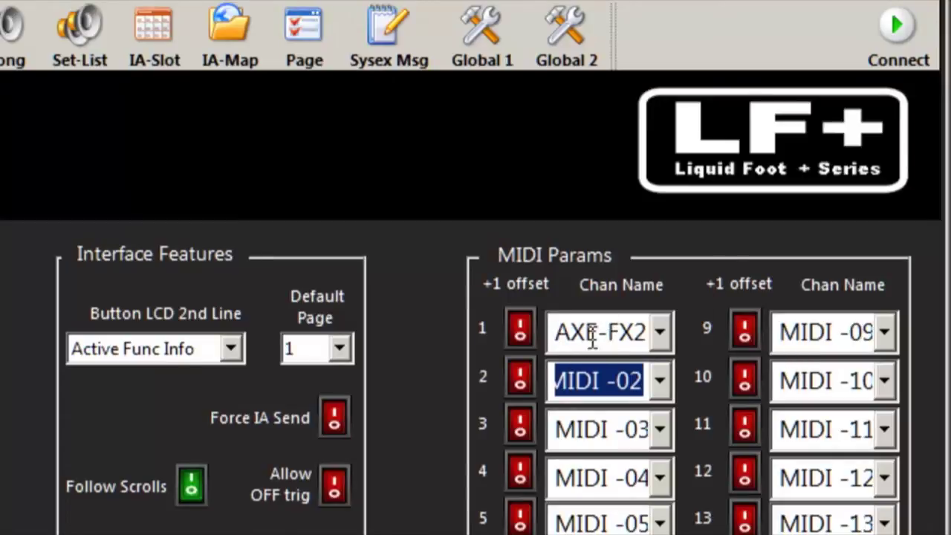
Choose the predefined device name AXE-FX2 for MIDI channel 1
left_click(658, 333)
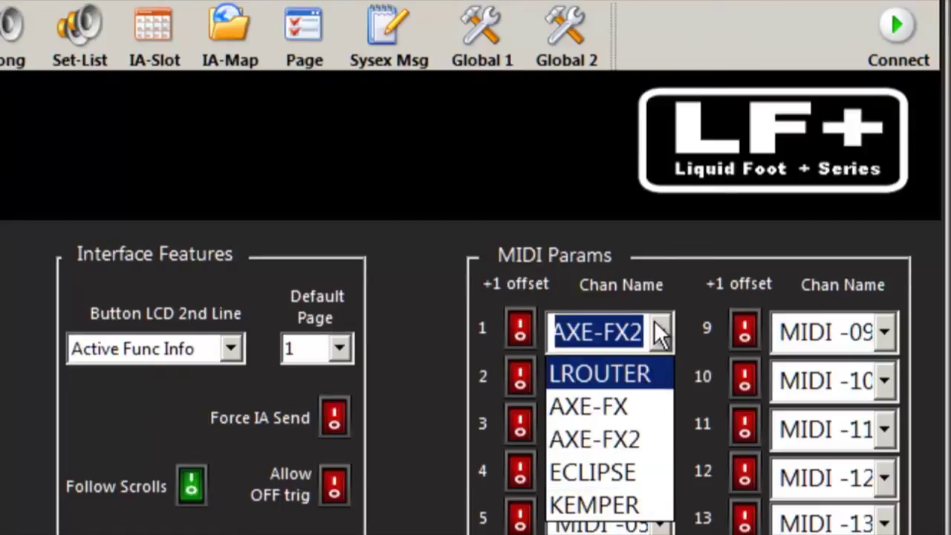
left_click(609, 439)
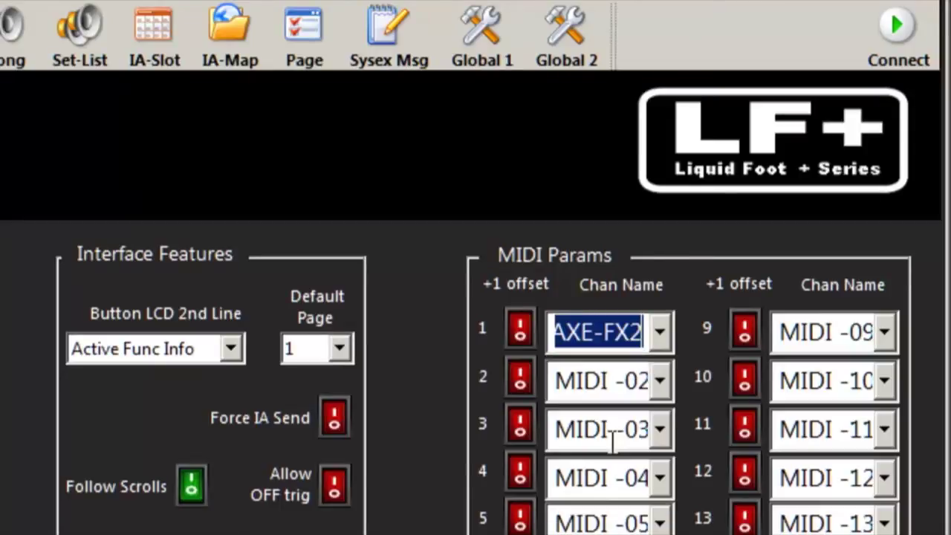
left_click(653, 338)
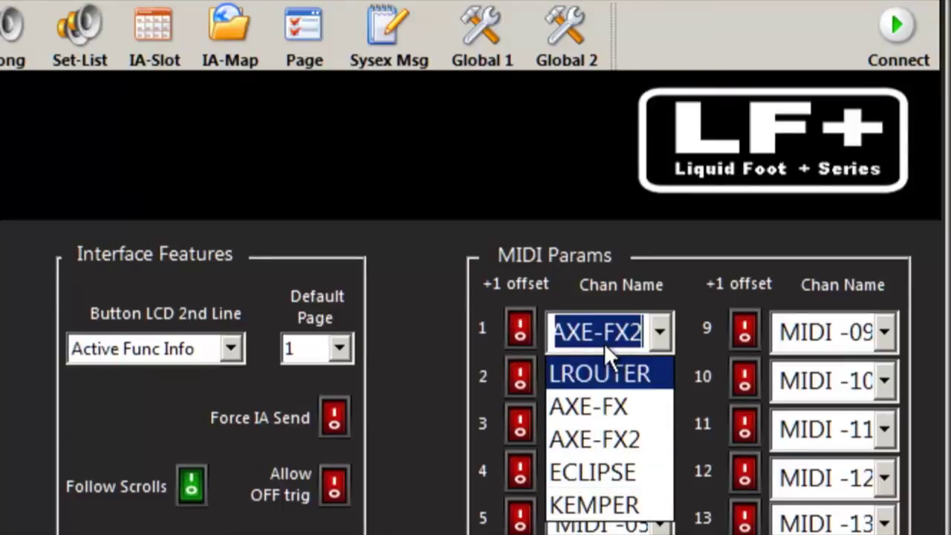
left_click(613, 441)
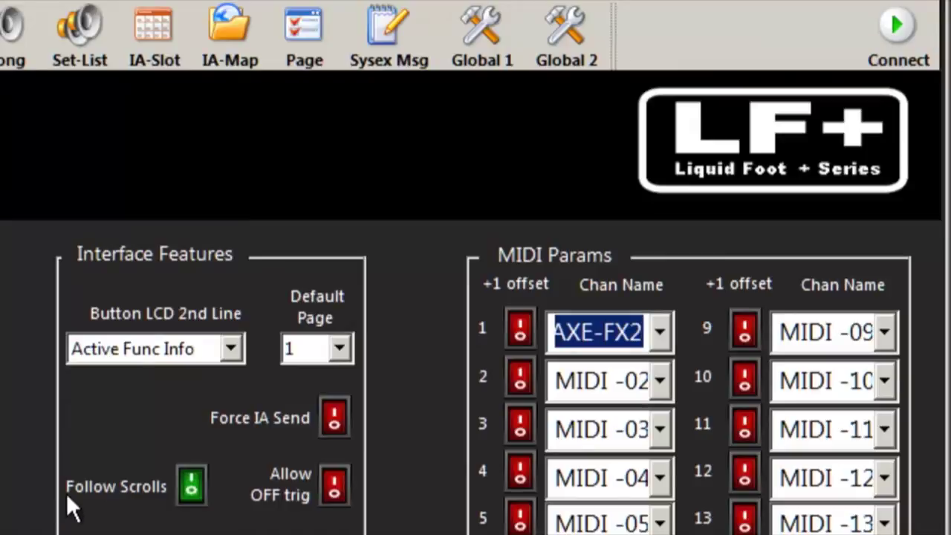
Open the Global 2 settings and set both the guitar tuner and the preset name source to Axe-FX
left_click(539, 29)
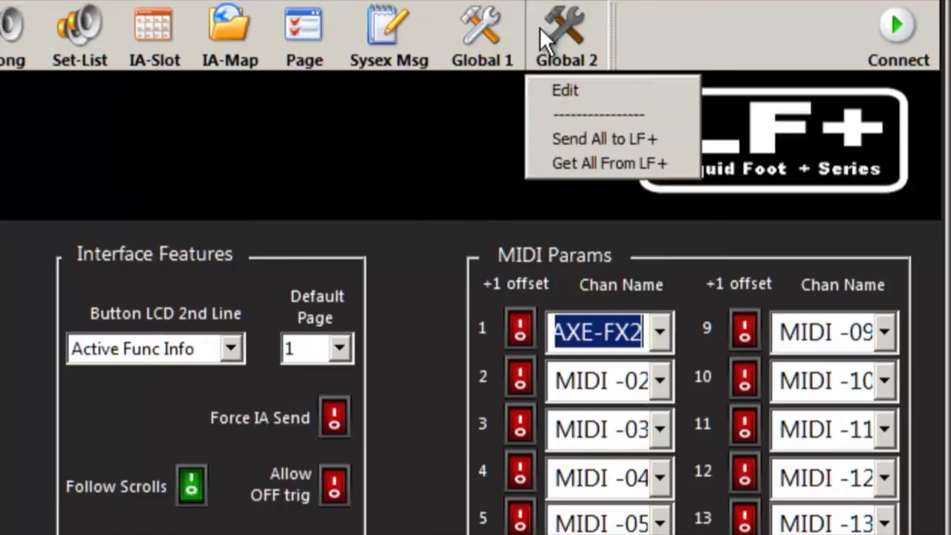
left_click(565, 93)
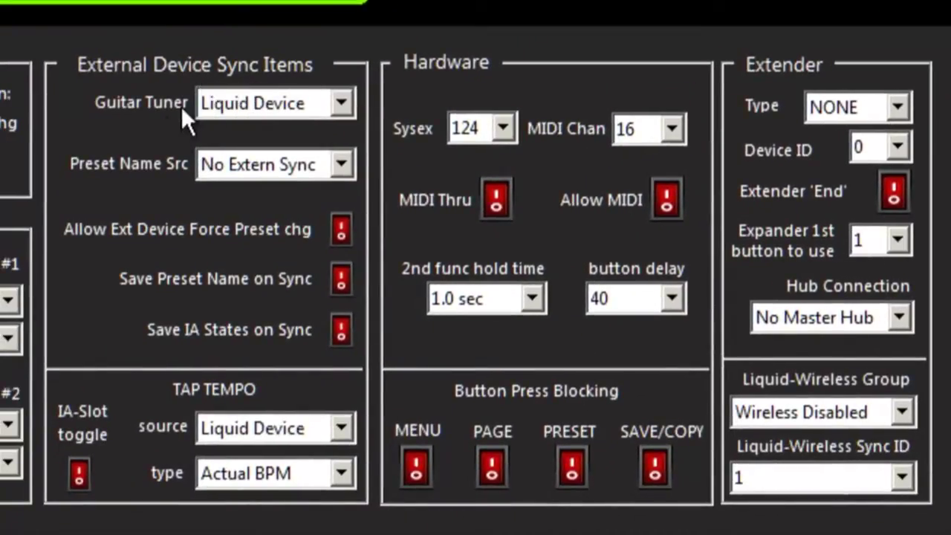
left_click(248, 106)
left_click(253, 152)
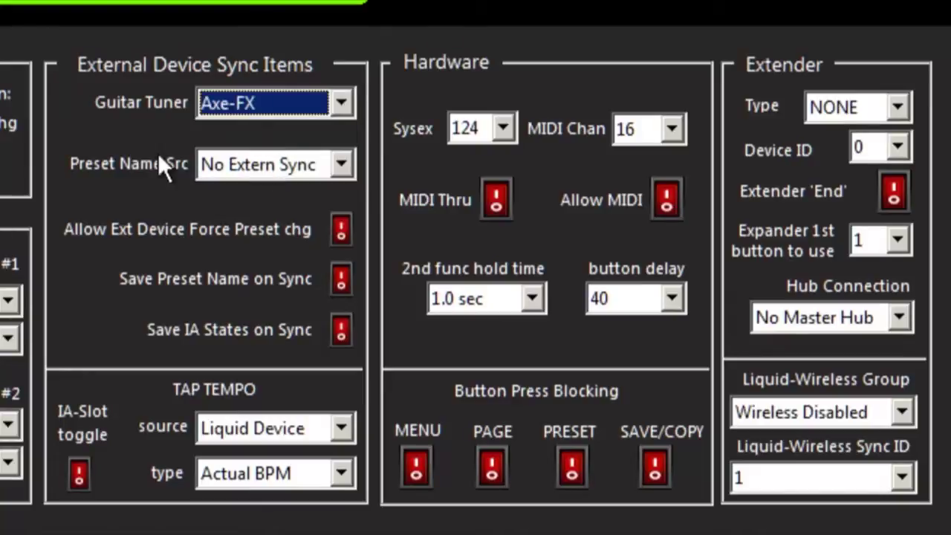
left_click(250, 164)
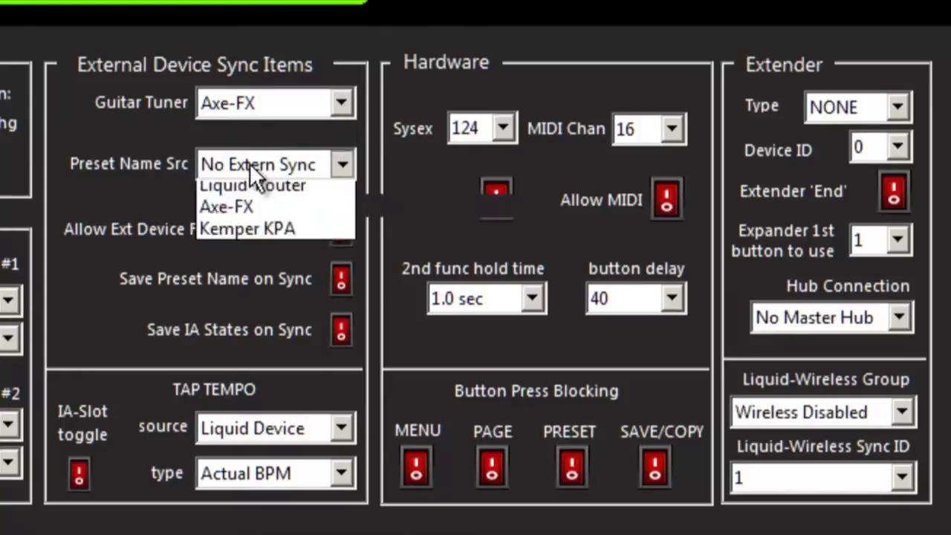
left_click(236, 235)
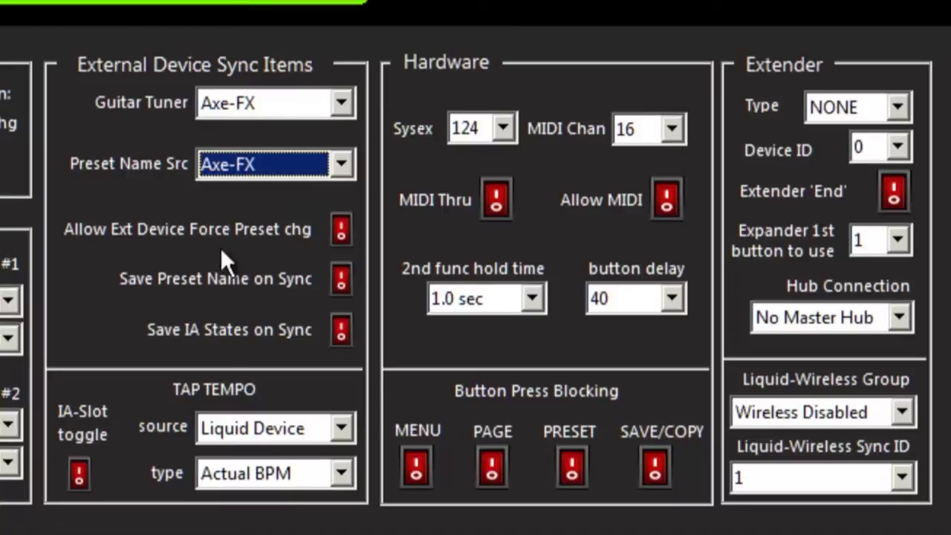
Set the tap tempo source to Axe-FX and its type to Actual BPM
left_click(257, 434)
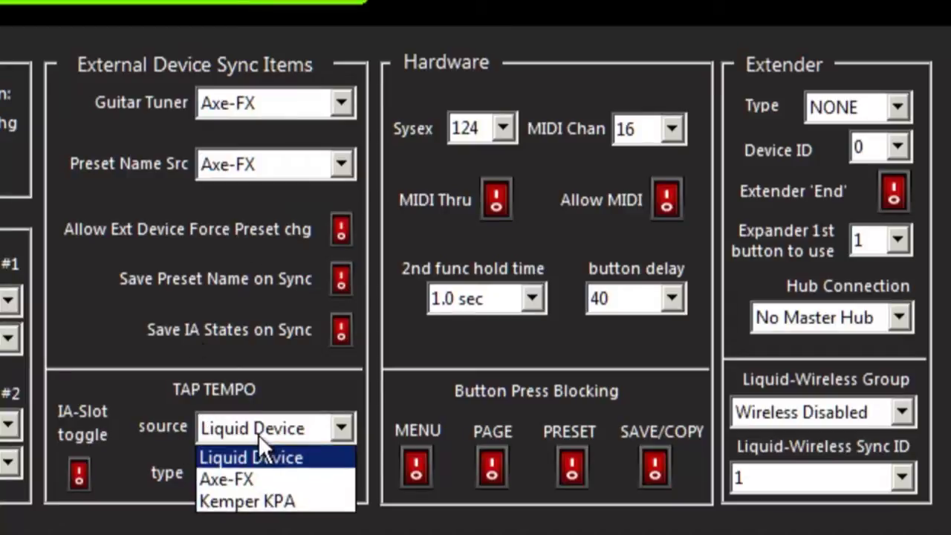
left_click(258, 475)
left_click(258, 474)
left_click(224, 417)
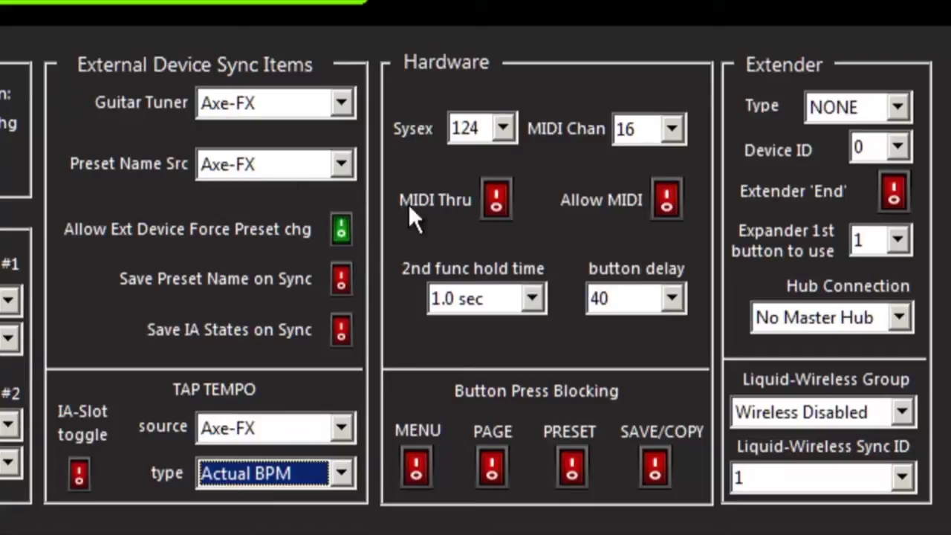
Switch off Allow Ext Device Force Preset chg and Save IA States on Sync
left_click(343, 232)
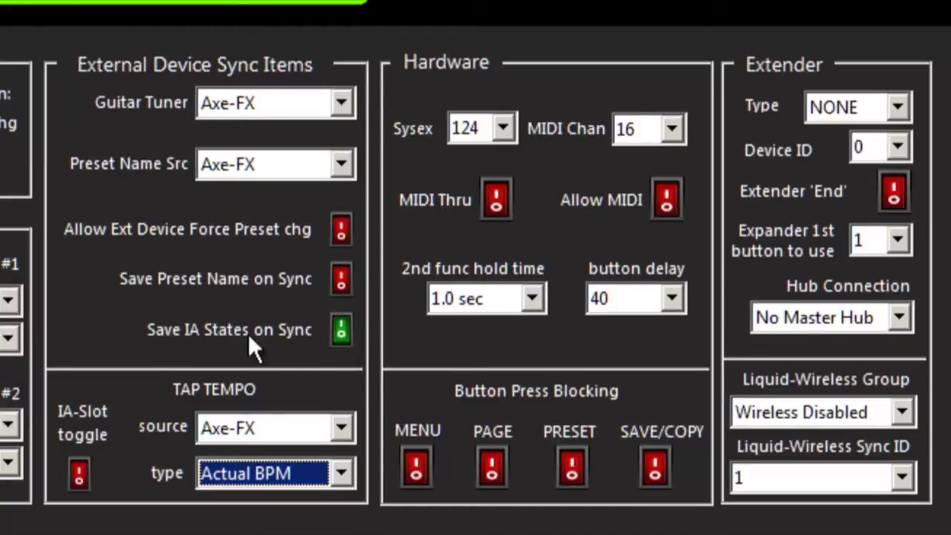
left_click(341, 332)
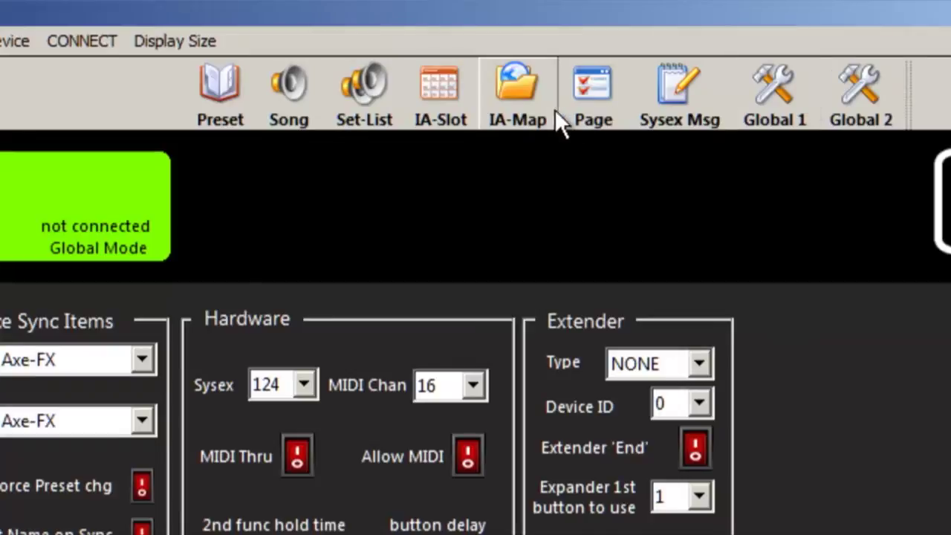
Open the IA-Slot editor, name slot 001 SCENE 1 on both name lines, and assign it to Group 1
left_click(517, 113)
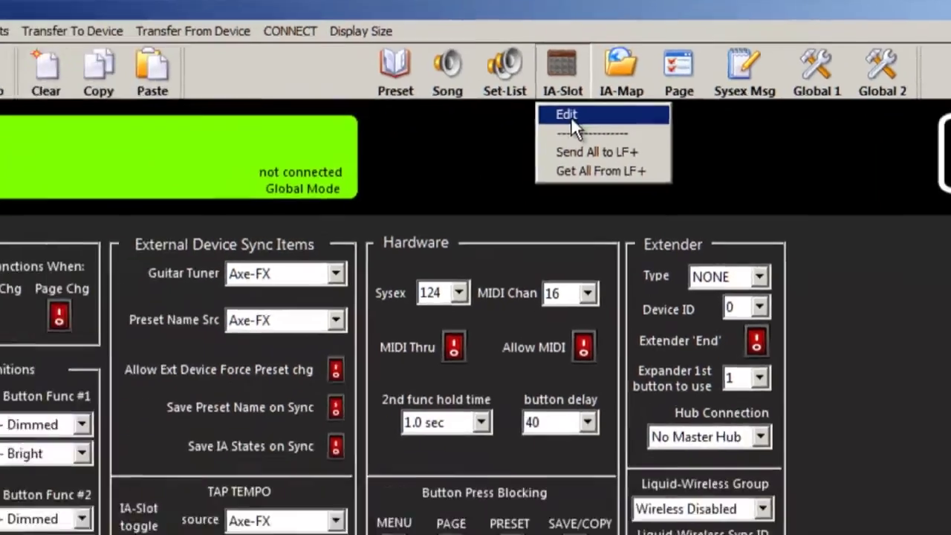
left_click(519, 150)
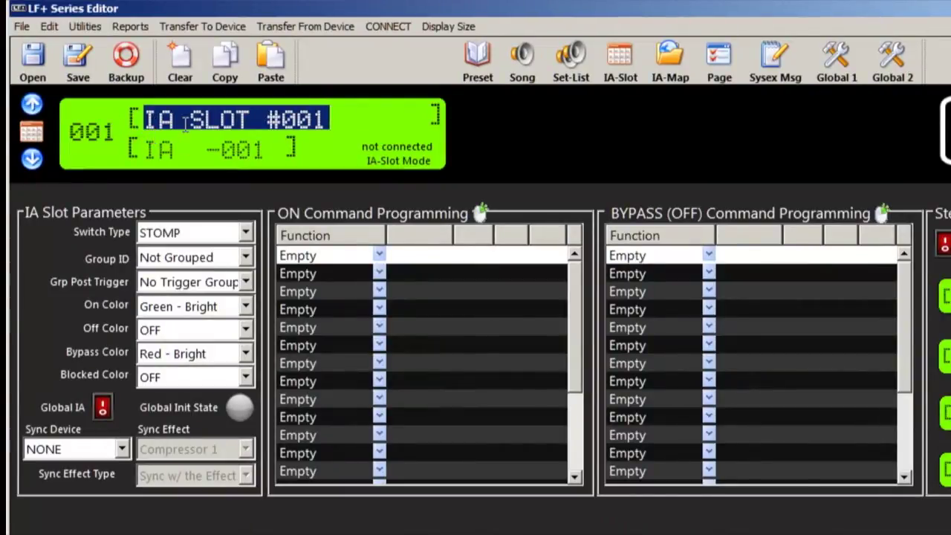
type("S")
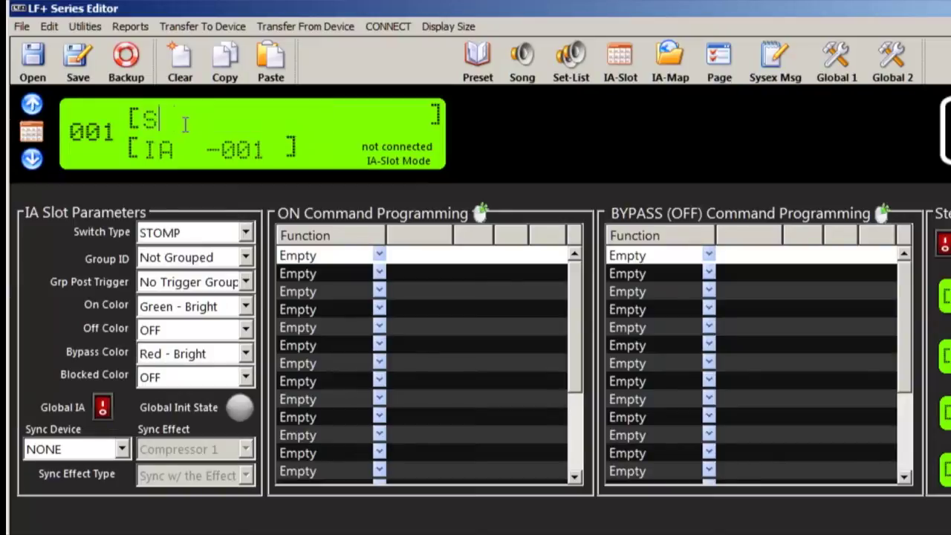
type("CENE 1")
key("Tab")
type("SCENE")
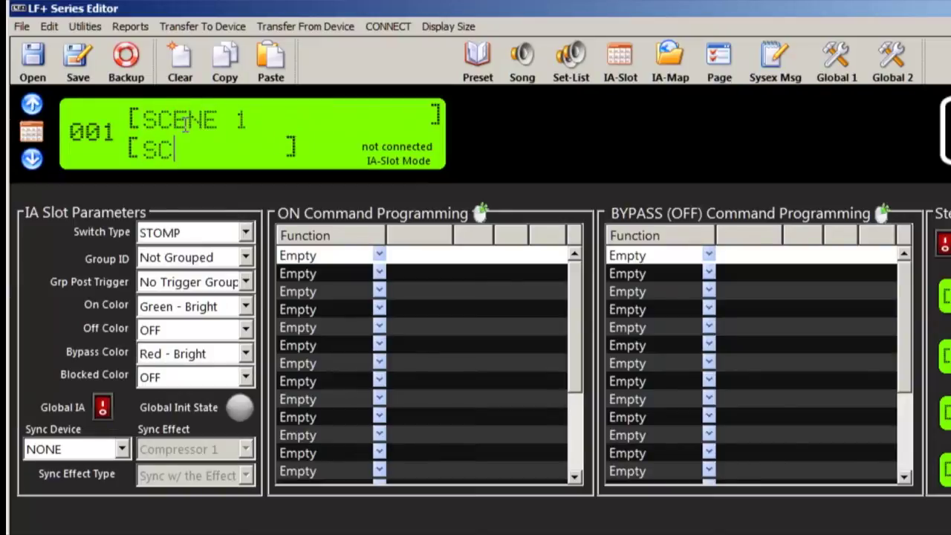
type(" 1")
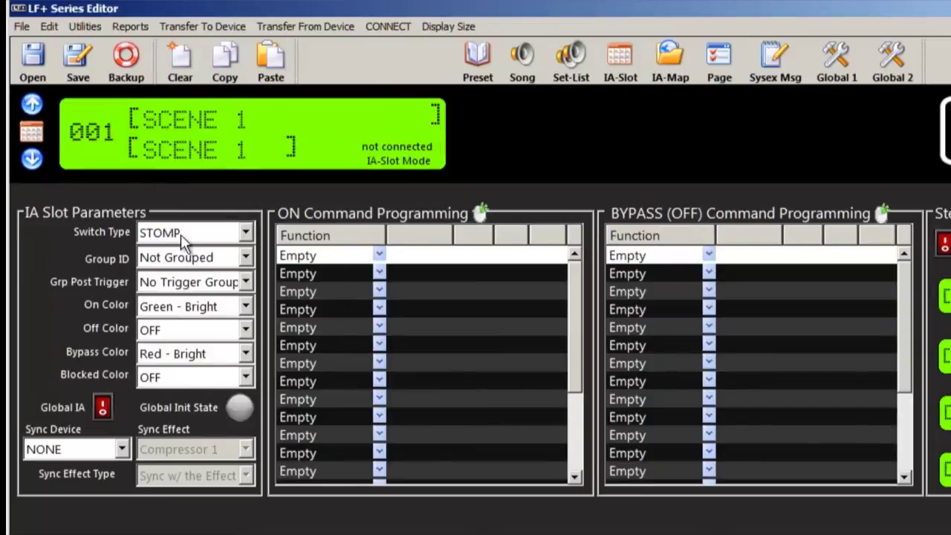
left_click(156, 257)
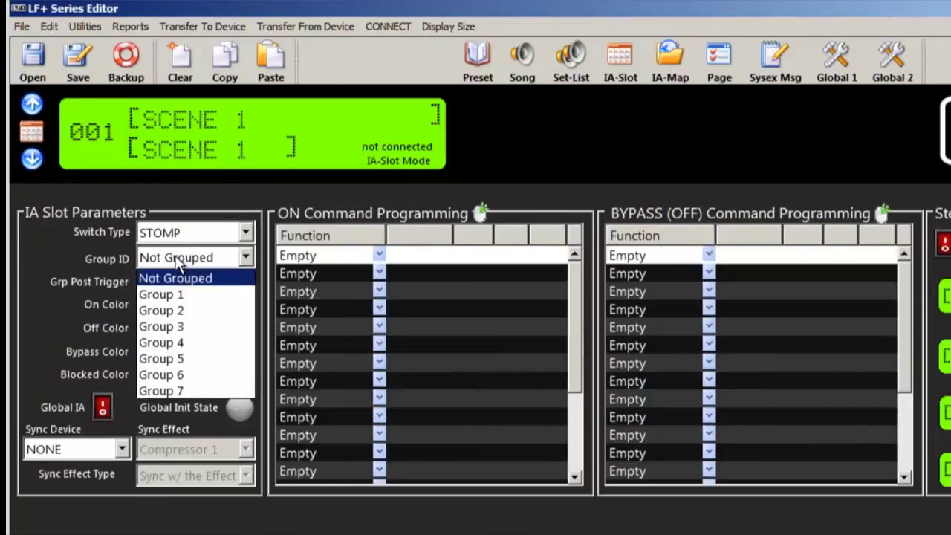
left_click(178, 298)
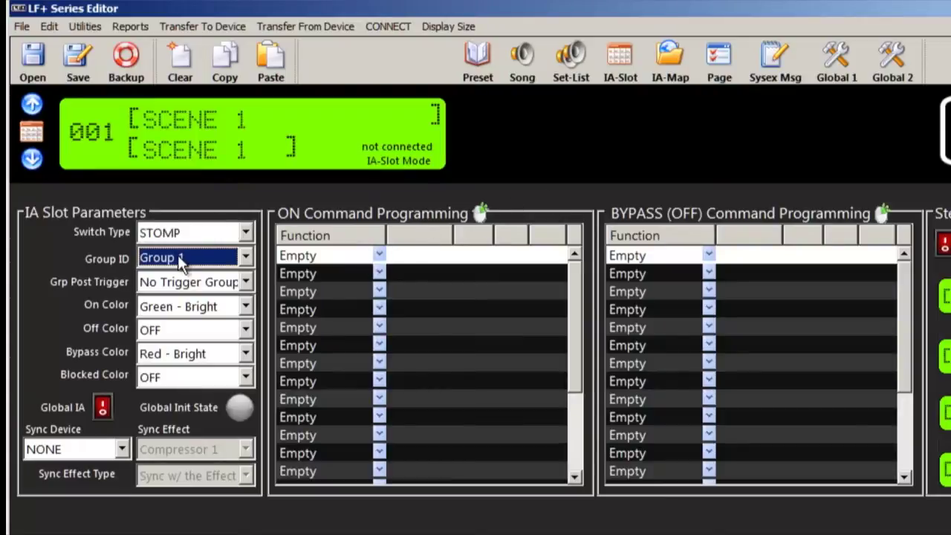
Program the first ON command of slot 001 as a MIDI control change on the AXE-FX2 channel with CC# 34
left_click(379, 257)
left_click(366, 35)
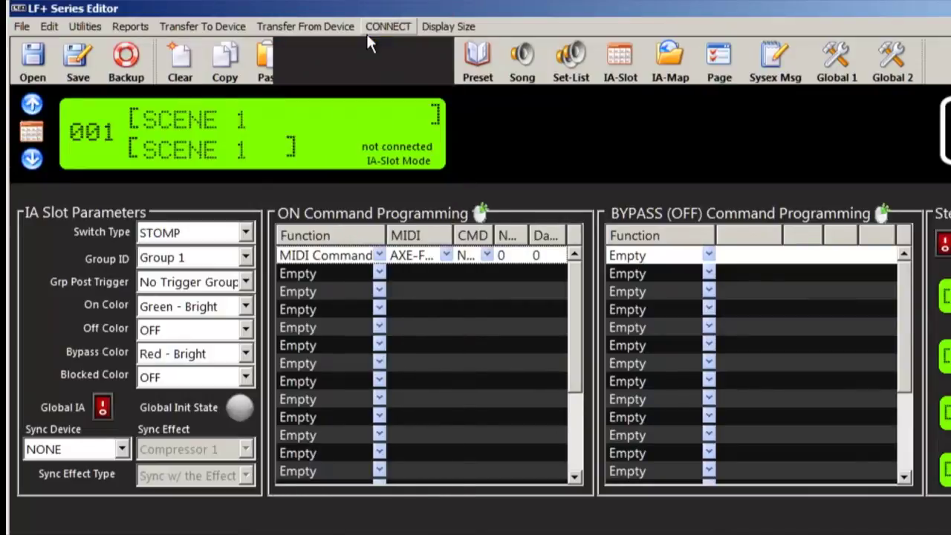
left_click(486, 255)
left_click(486, 299)
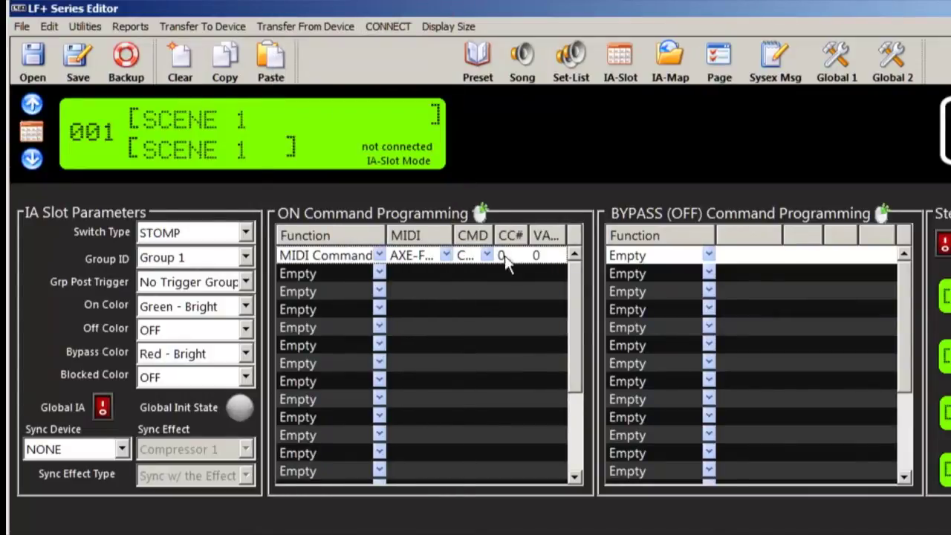
left_click(486, 254)
left_click(518, 229)
left_click(505, 256)
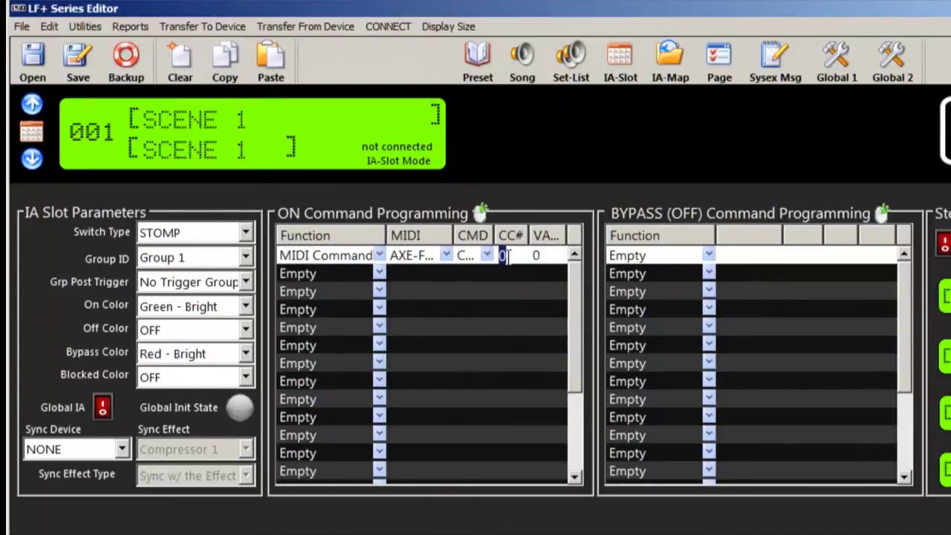
type("34")
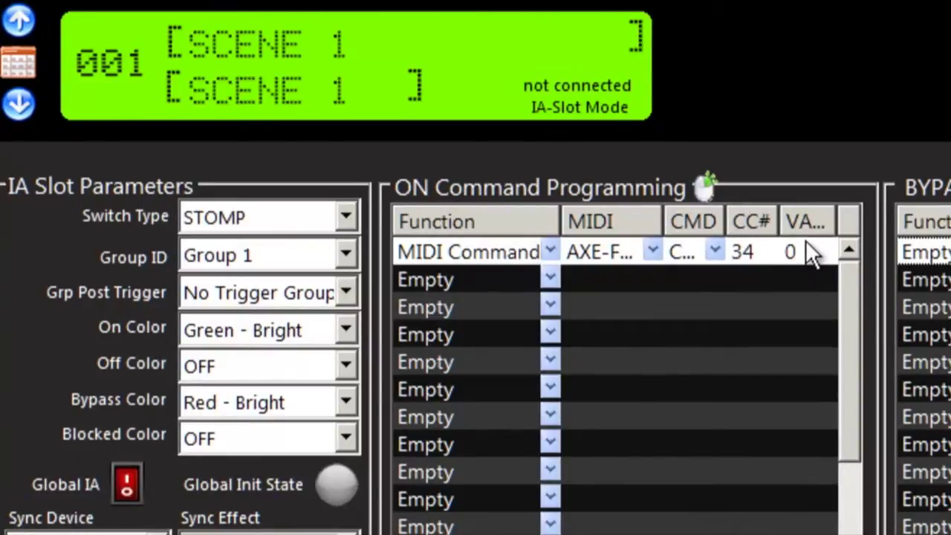
Add External Dev Sync as the second ON command of slot 001
left_click(552, 279)
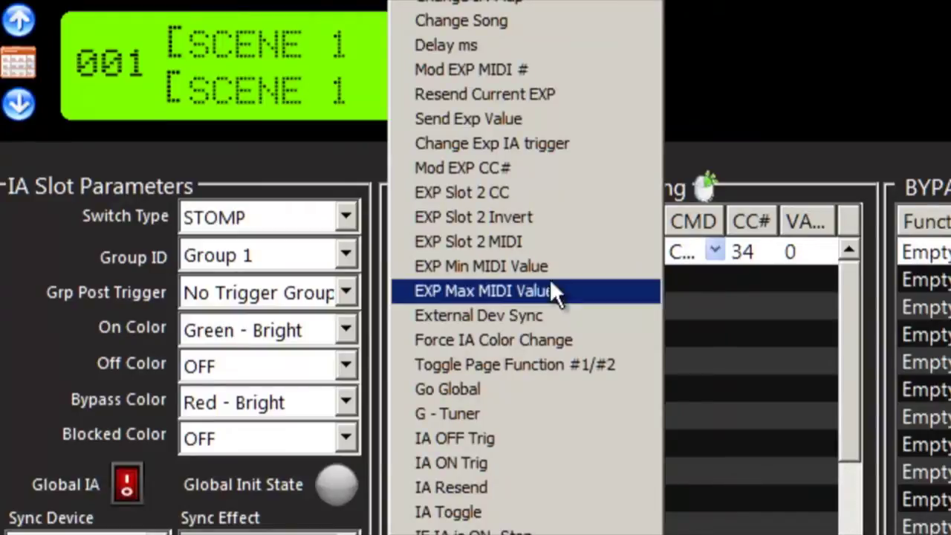
left_click(527, 315)
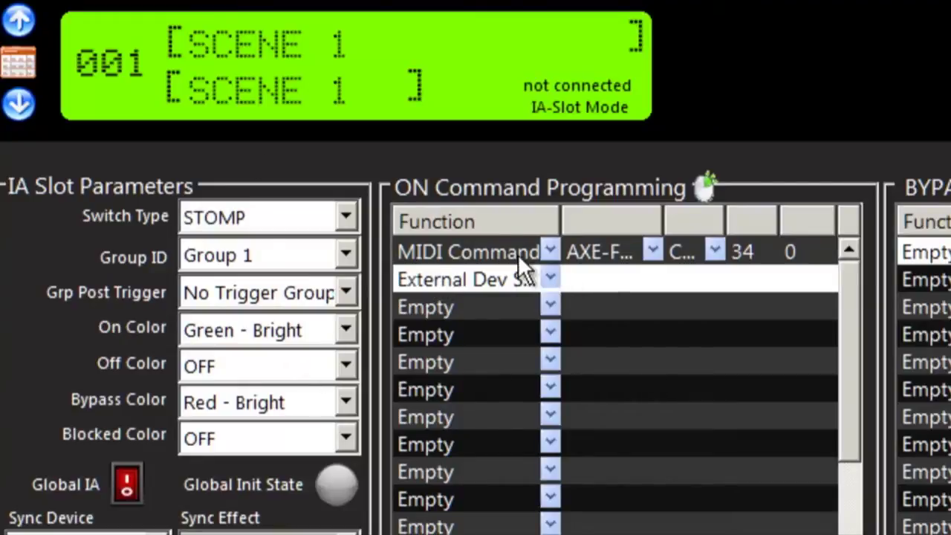
left_click(702, 185)
left_click(810, 410)
Go to IA slot 002 and name it SCENE 2 on both name lines
left_click(18, 22)
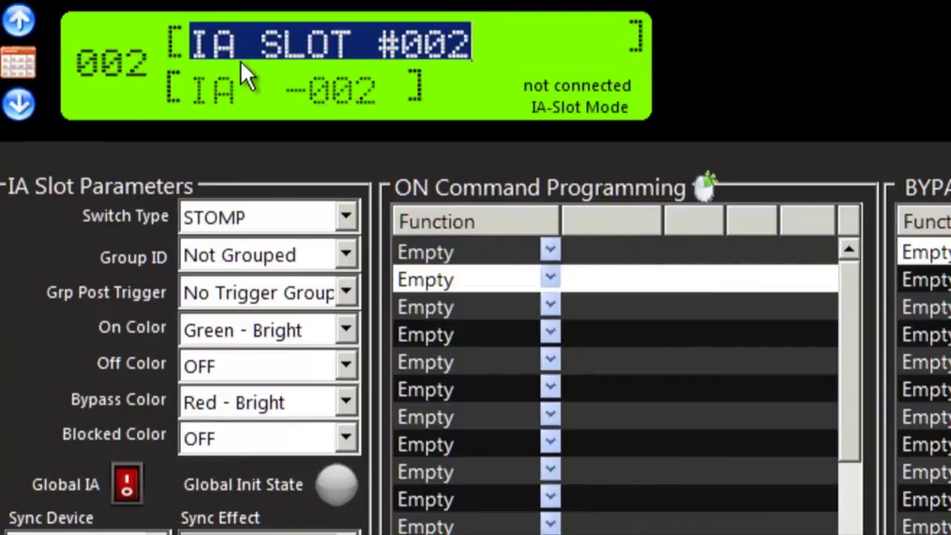
type("SCENE 2")
key("Tab")
type("SCENE 2")
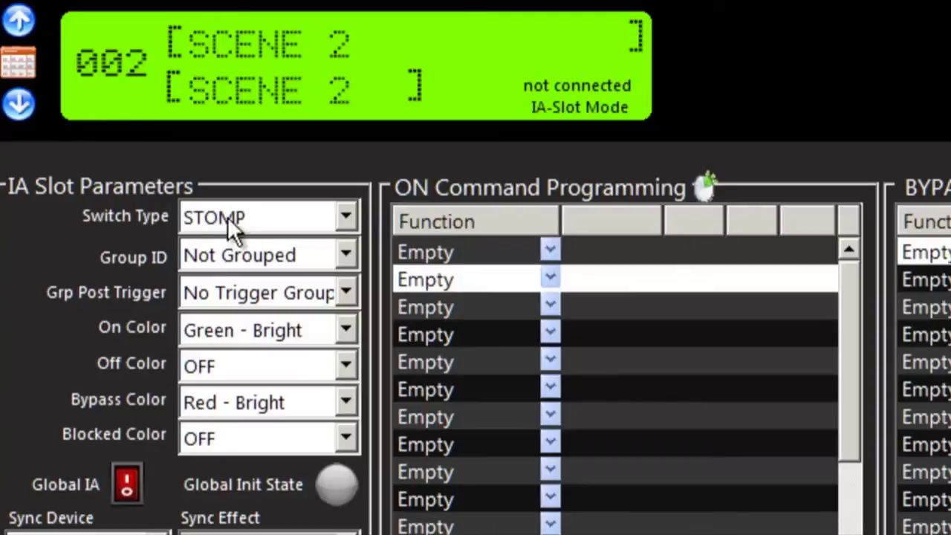
Assign slot 002 to Group 1 and paste the copied ON commands into it, with the MIDI command's value set to 1
left_click(272, 255)
left_click(253, 305)
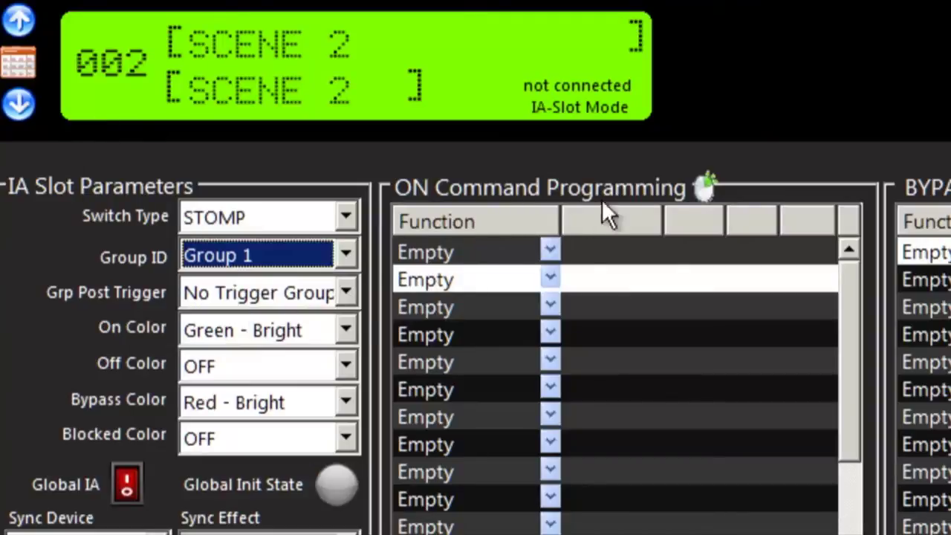
left_click(704, 187)
left_click(918, 412)
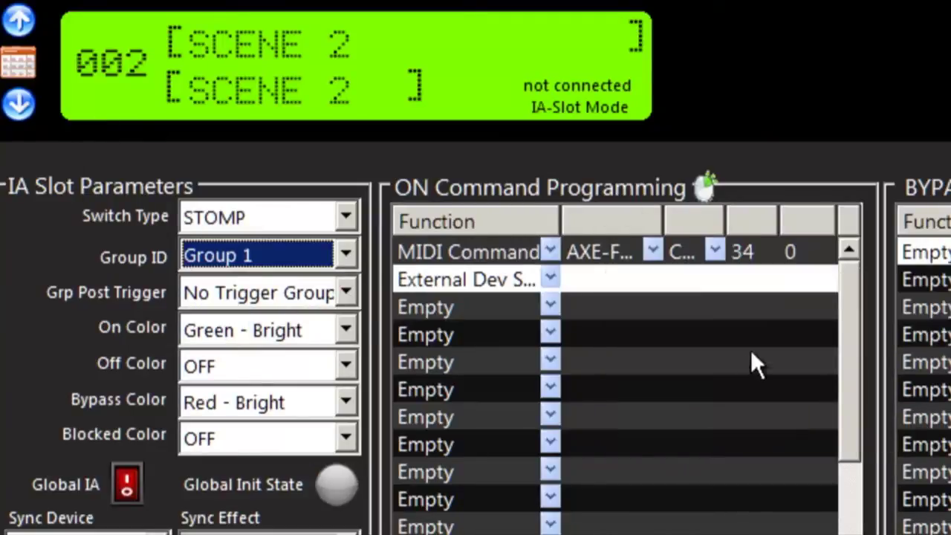
left_click(796, 257)
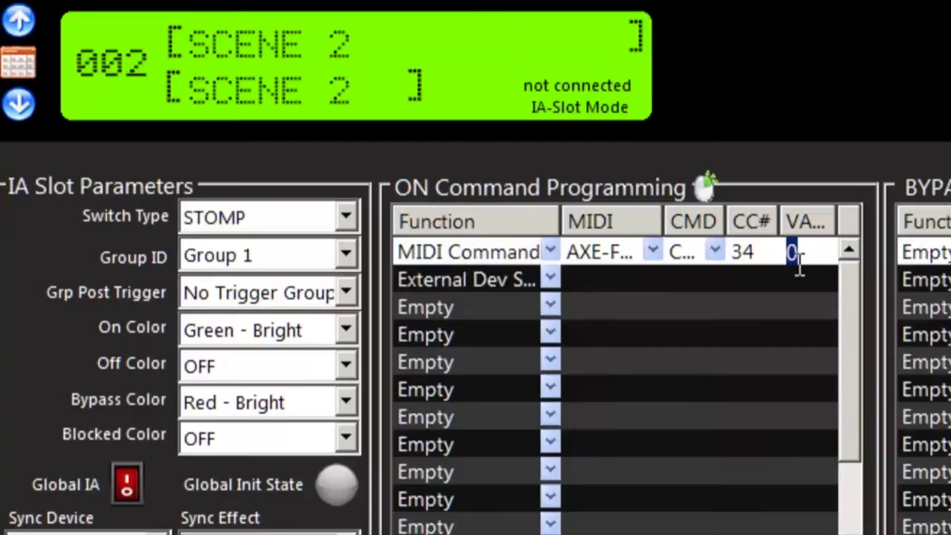
left_click(787, 306)
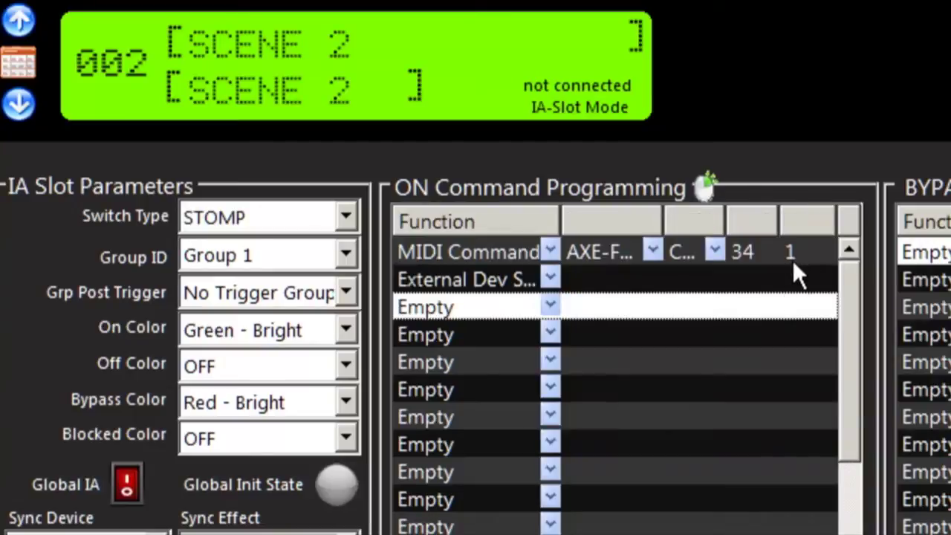
Go to IA slot 003, name it SCENE 3 on both name lines, and assign it to Group 1
left_click(18, 20)
type("SCENE 3")
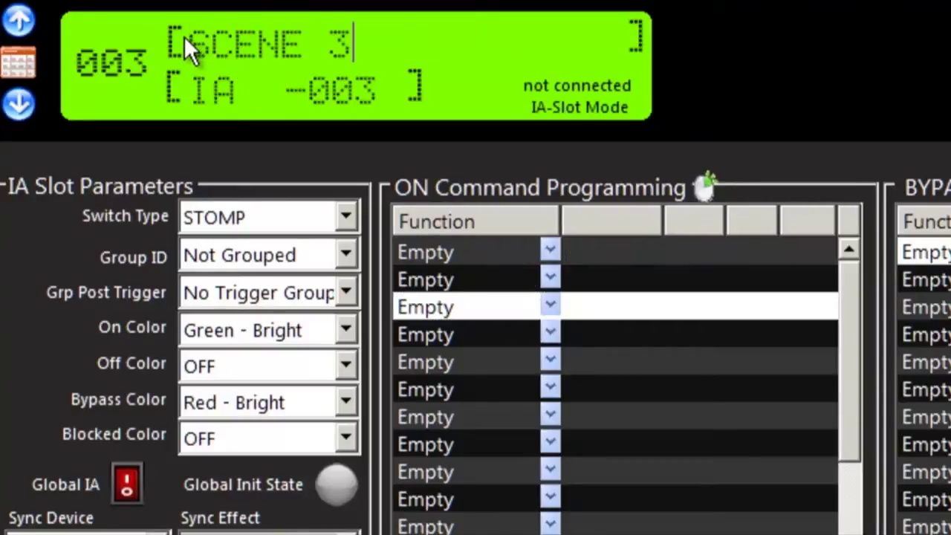
key("Tab")
type("SCENE 4")
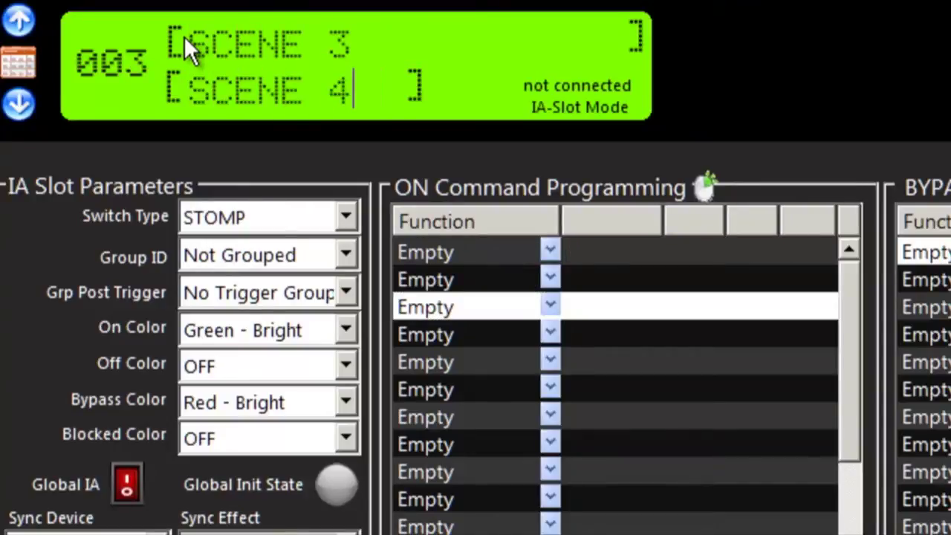
key("BackSpace")
type("3")
left_click(223, 253)
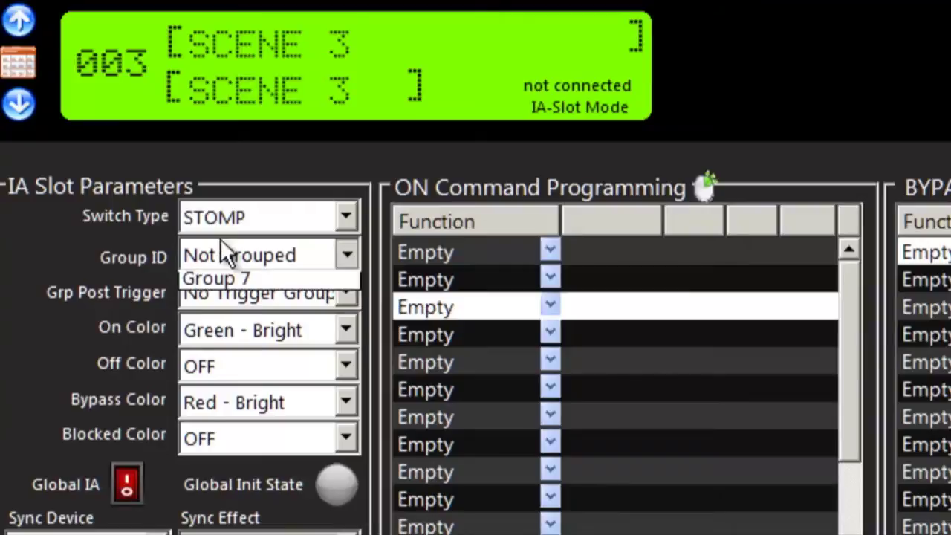
left_click(216, 312)
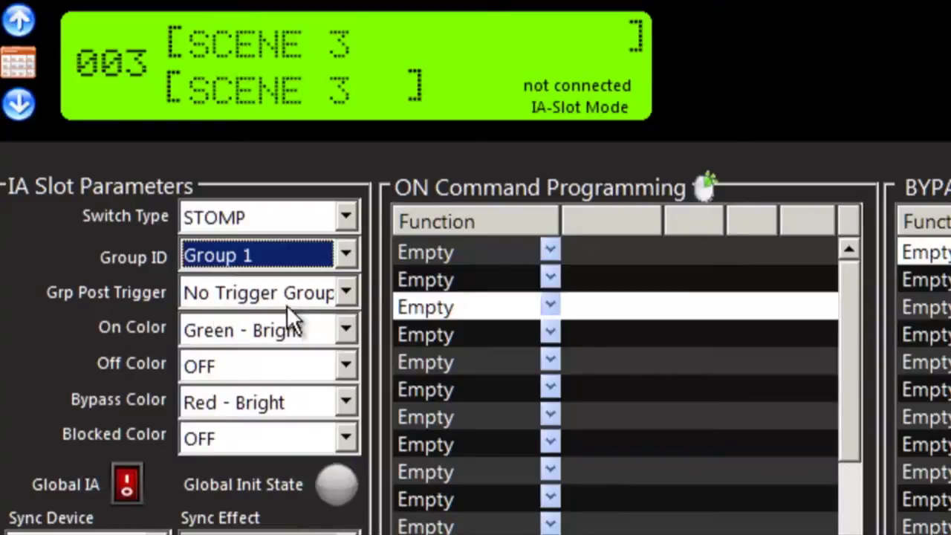
Paste the copied ON commands into slot 003 and set the MIDI command's value to 2
left_click(706, 190)
left_click(912, 414)
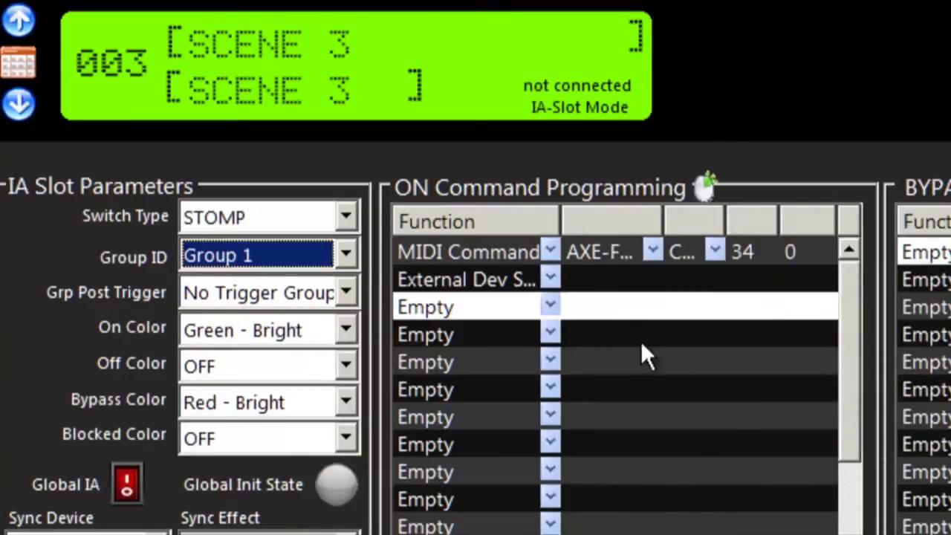
left_click(814, 256)
type("2")
key("Return")
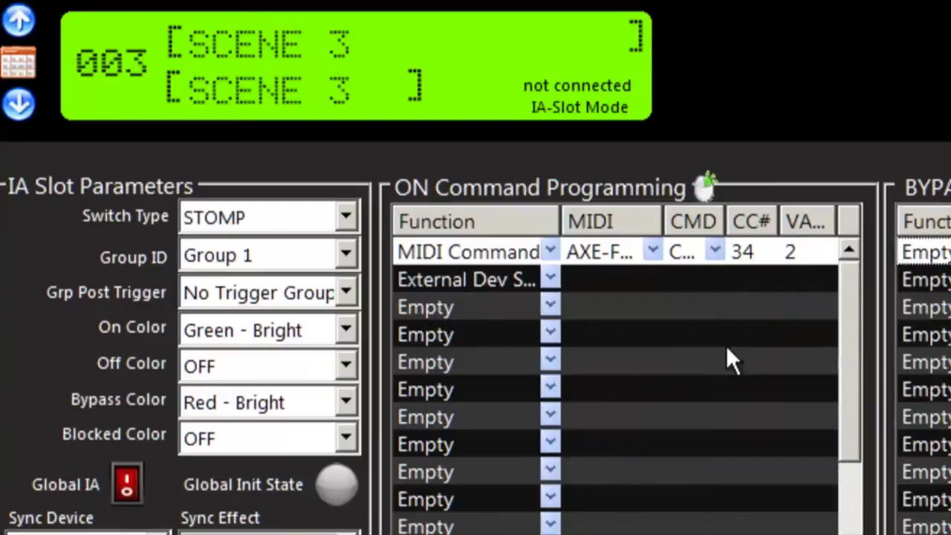
left_click(573, 312)
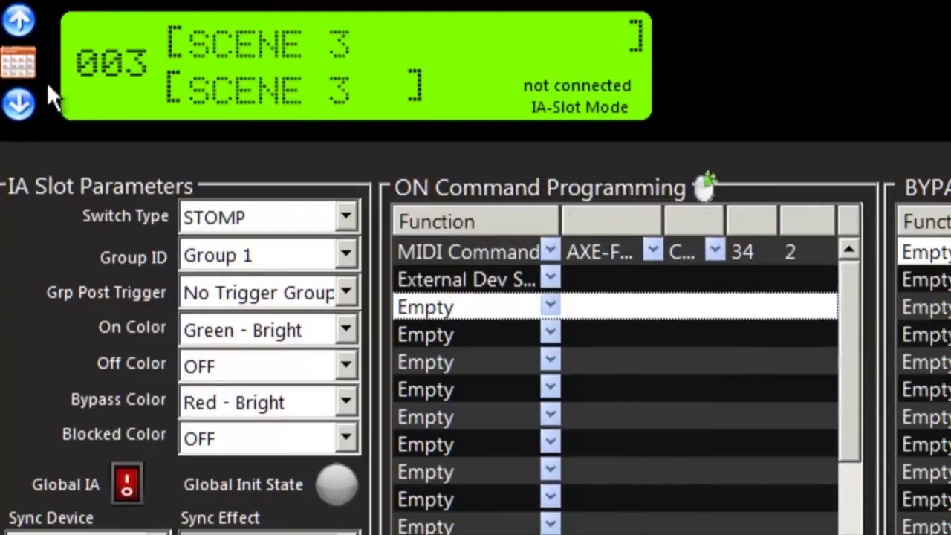
Go to IA slot 004 and name it TUNER on both name lines
left_click(18, 22)
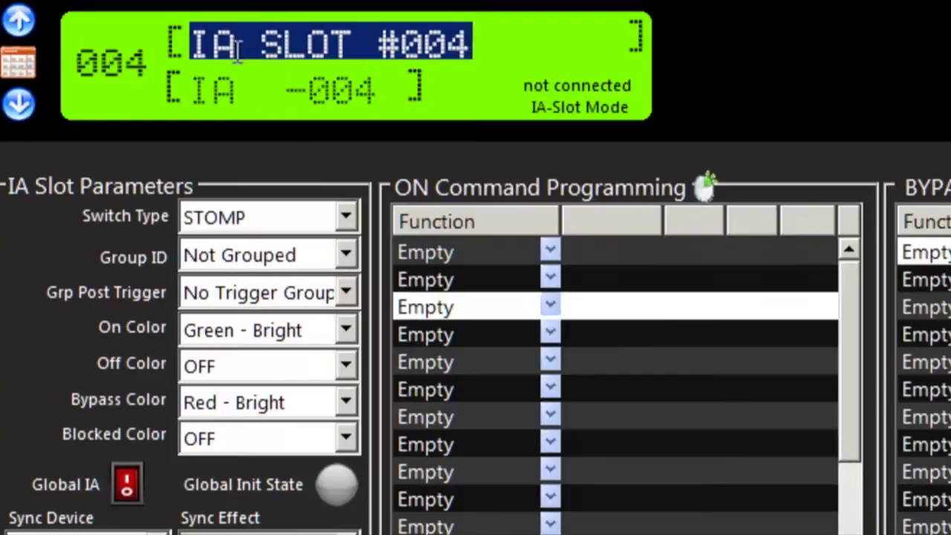
type("TUNER")
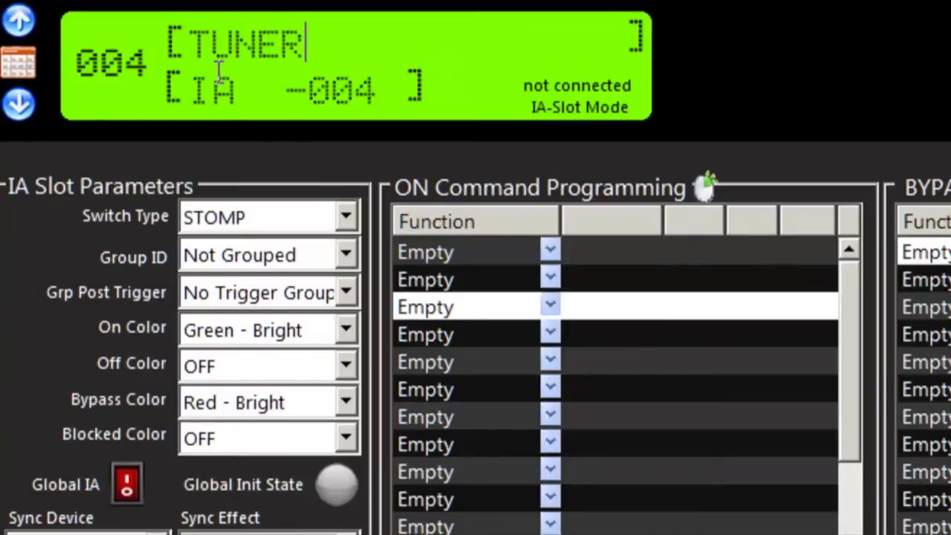
key("Tab")
type("TUNER")
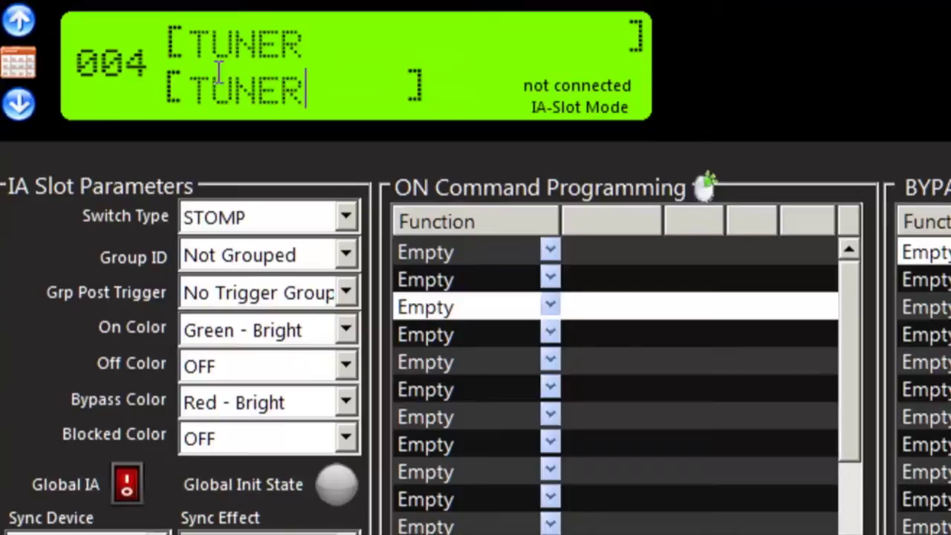
Program the first ON command of slot 004 as G - Tuner with CC# 15 and set the switch type to QUICK-TAP
left_click(555, 251)
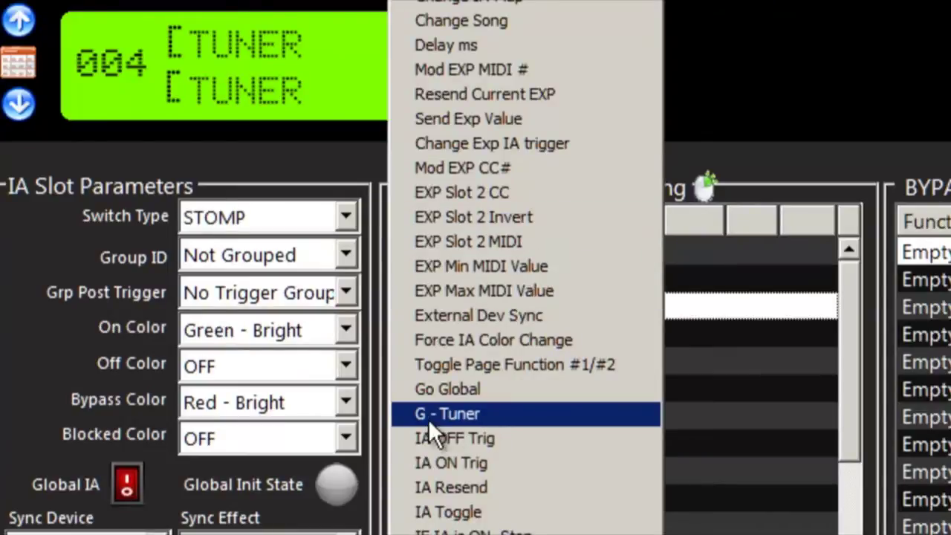
left_click(469, 414)
left_click(605, 253)
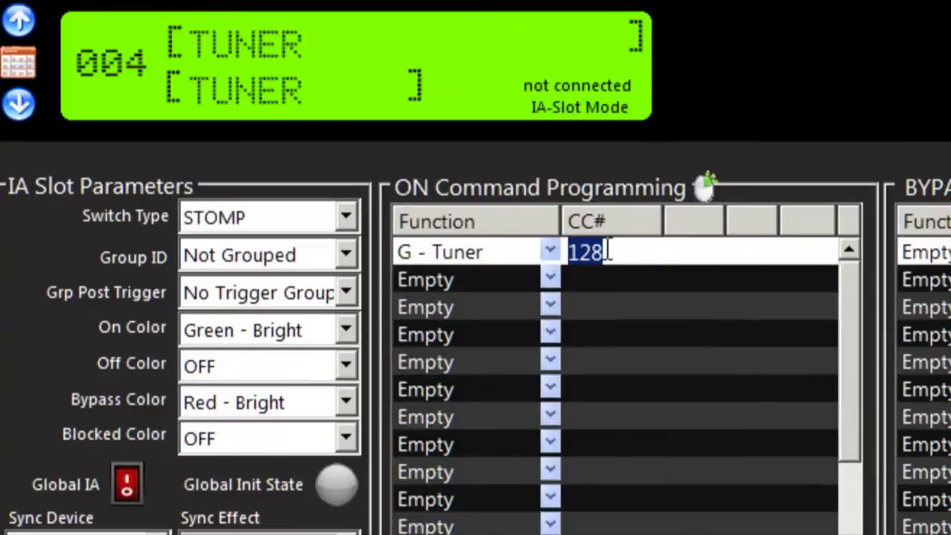
type("15")
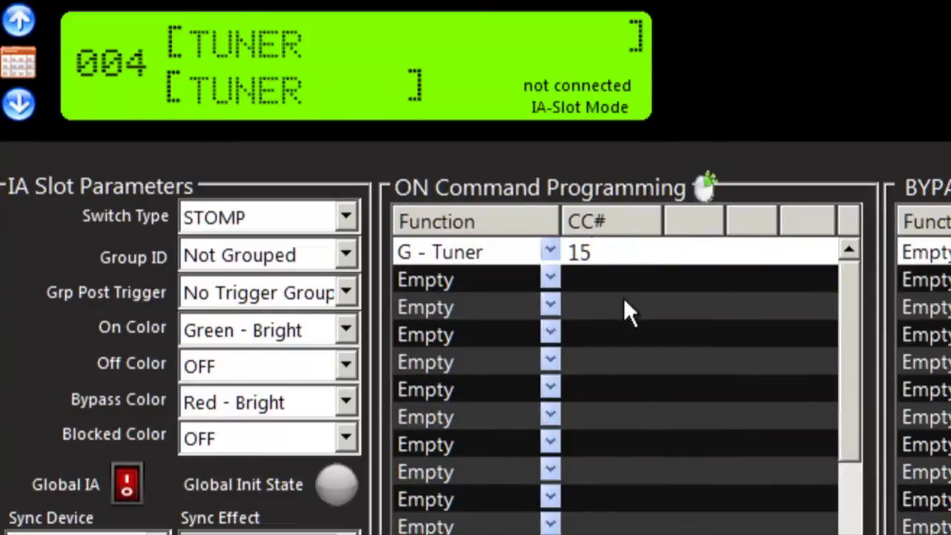
key("Return")
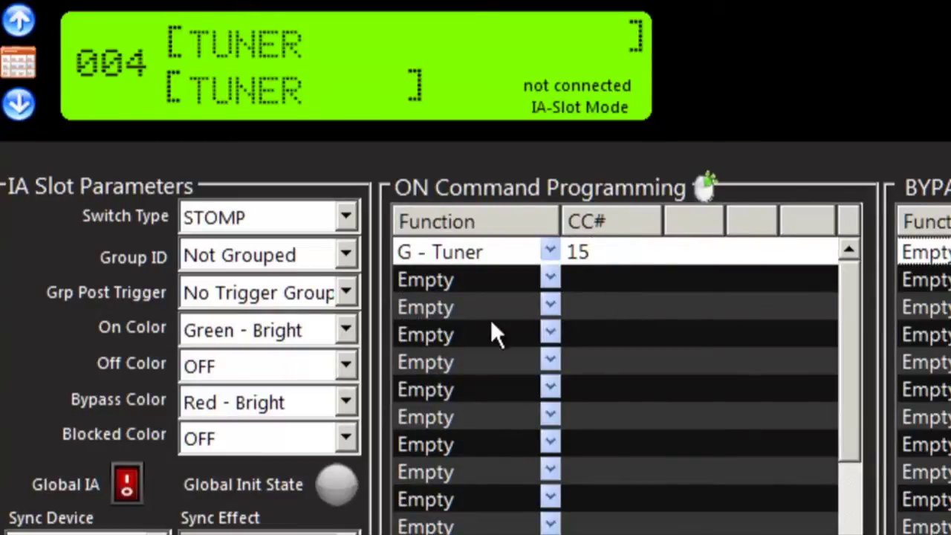
left_click(208, 217)
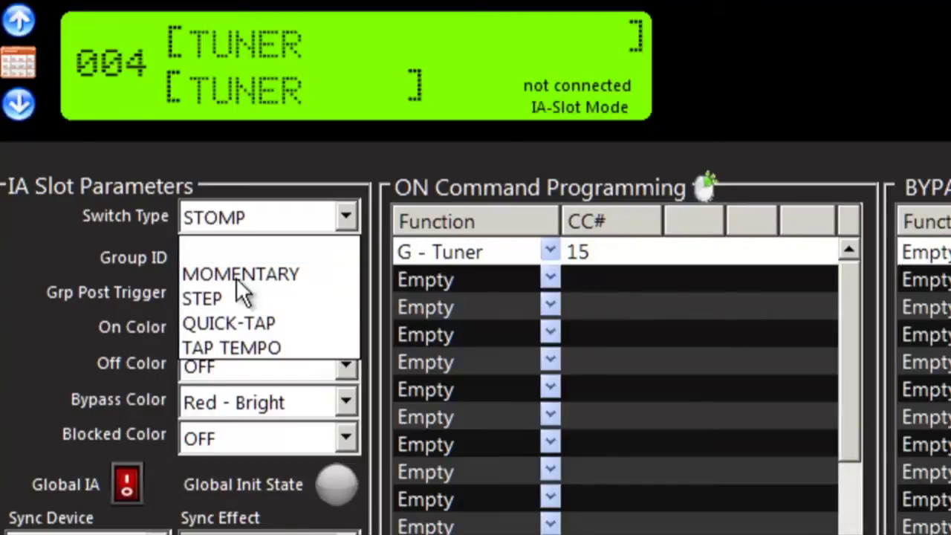
left_click(234, 323)
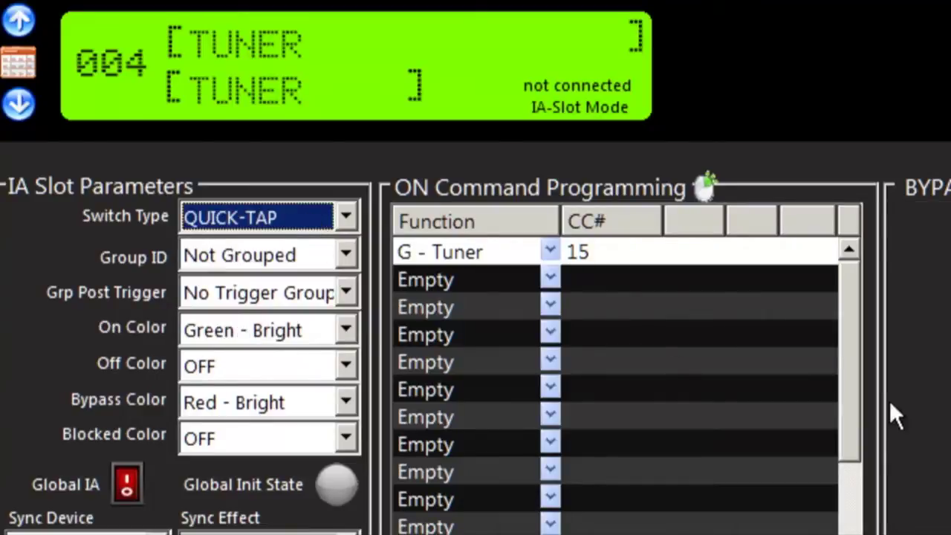
Sync IA slot 005 to the AXE-FX Ultra/II effect Delay 1 and auto-program its ON/Bypass commands and names
left_click(20, 22)
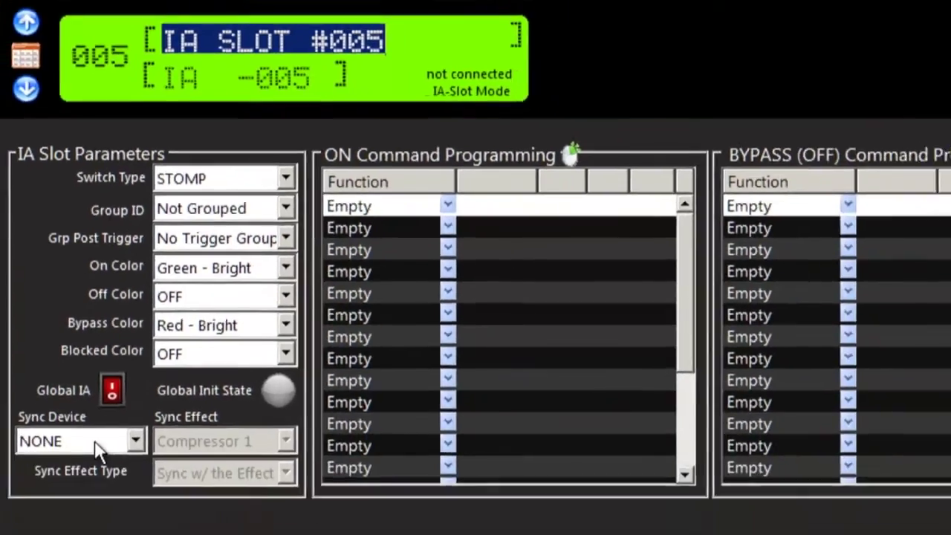
left_click(95, 530)
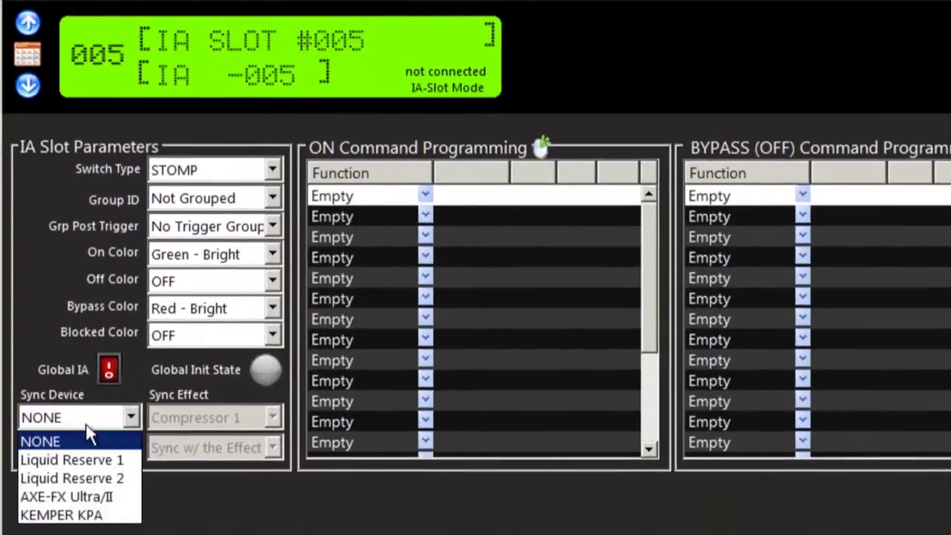
left_click(77, 496)
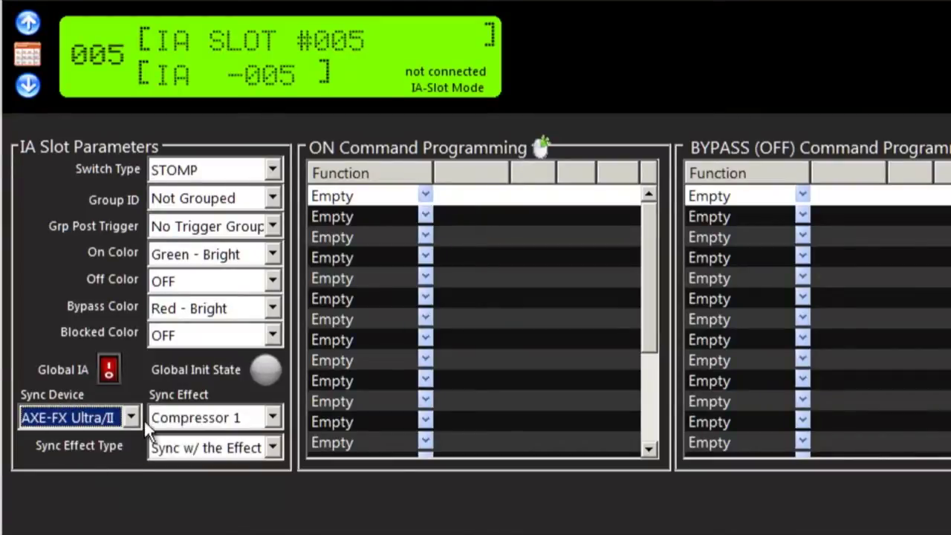
left_click(187, 417)
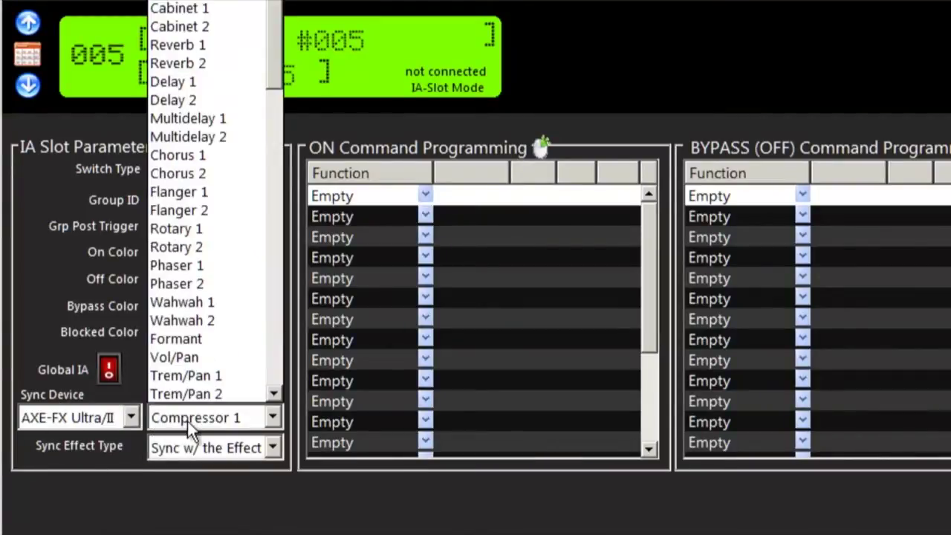
left_click(191, 85)
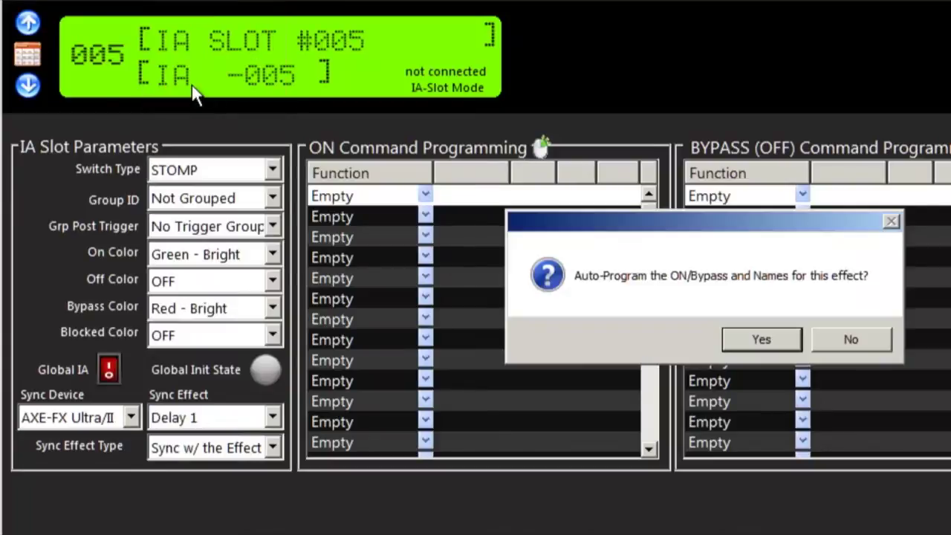
left_click(760, 339)
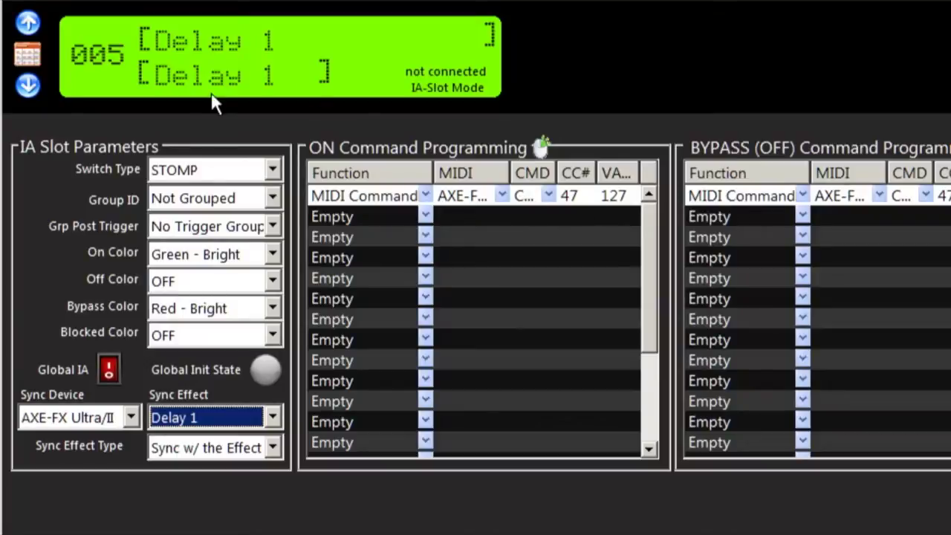
Sync IA slot 006 to the AXE-FX Ultra/II effect Chorus 1 and auto-program its ON/Bypass commands and names
left_click(28, 25)
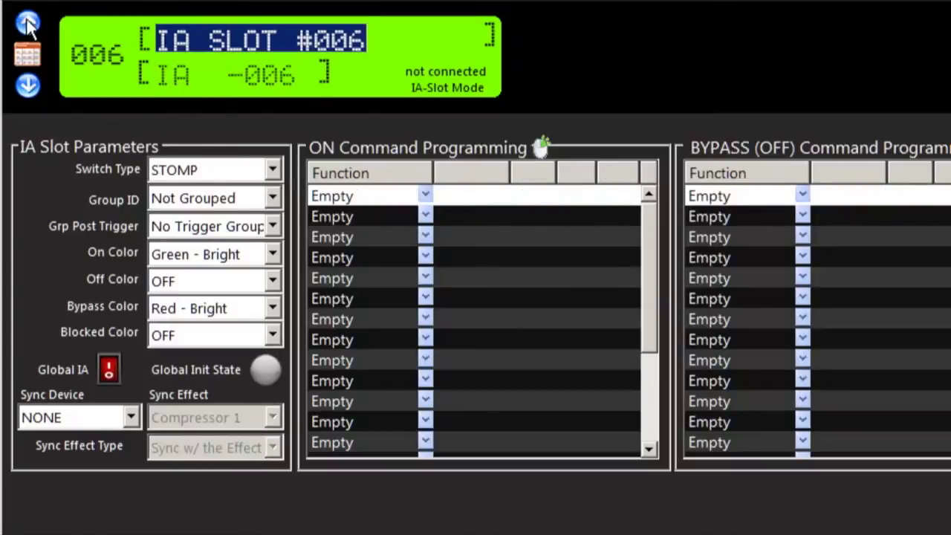
left_click(97, 418)
left_click(78, 492)
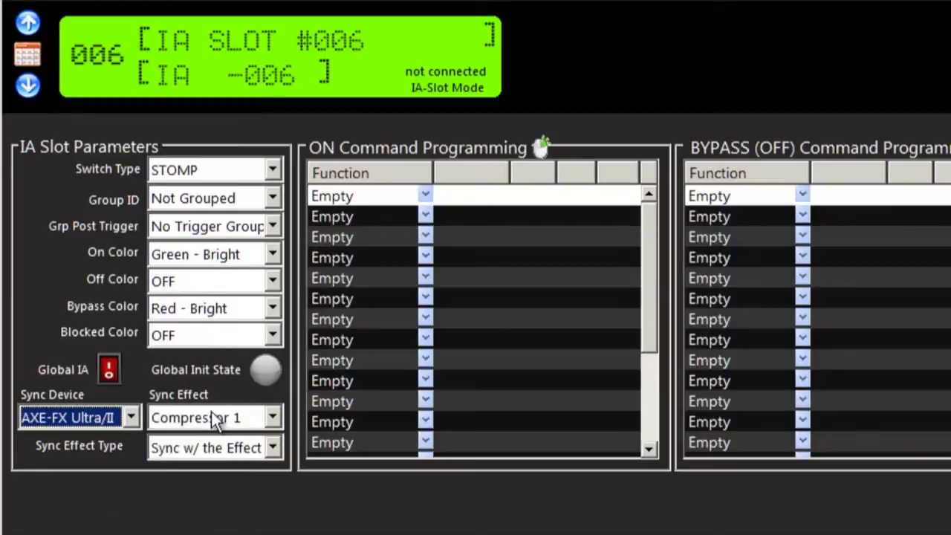
left_click(214, 419)
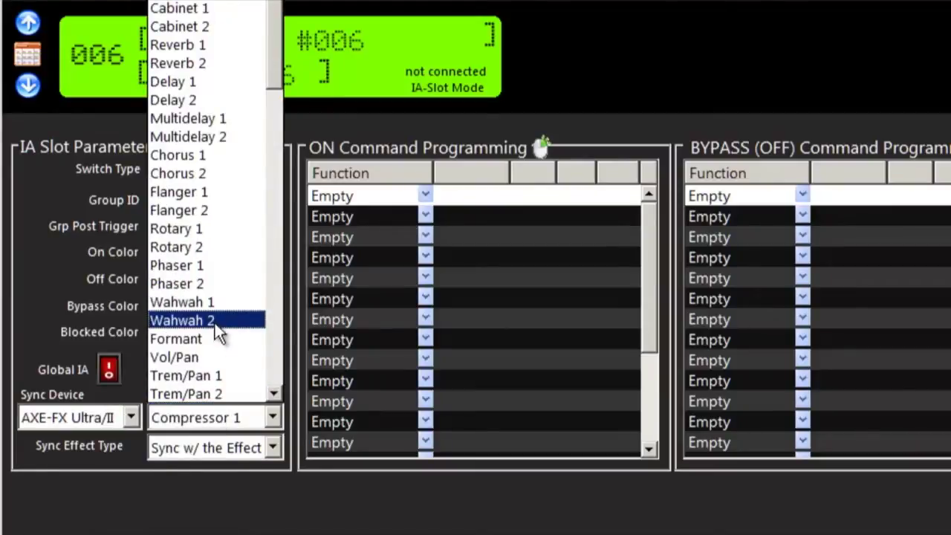
left_click(181, 157)
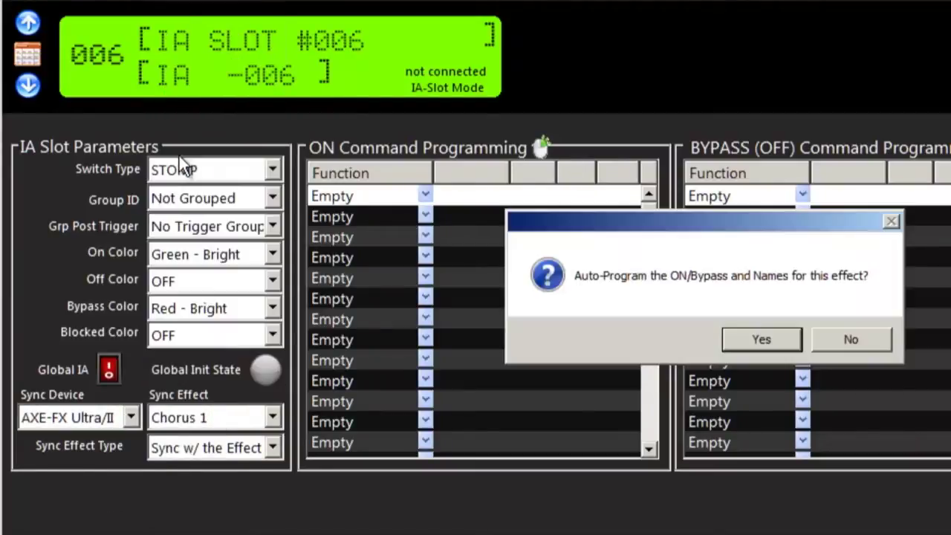
left_click(731, 345)
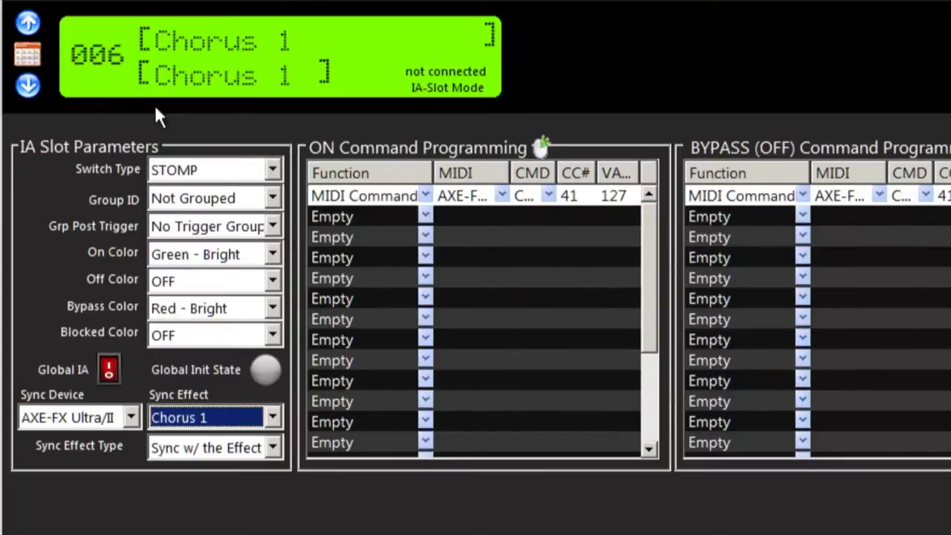
Sync IA slot 007 to the AXE-FX Ultra/II effect Drive 1 and auto-program its ON/Bypass commands and names
left_click(28, 23)
left_click(71, 417)
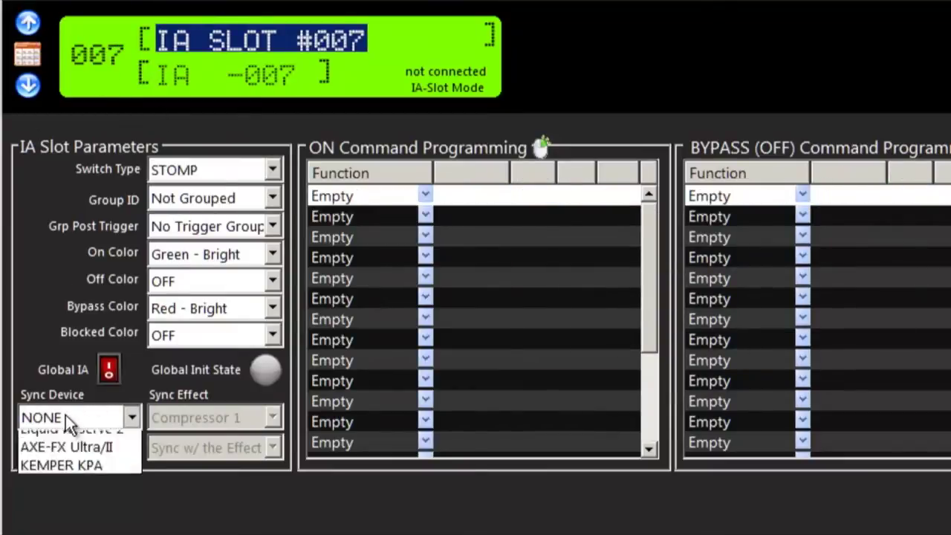
left_click(47, 495)
left_click(186, 414)
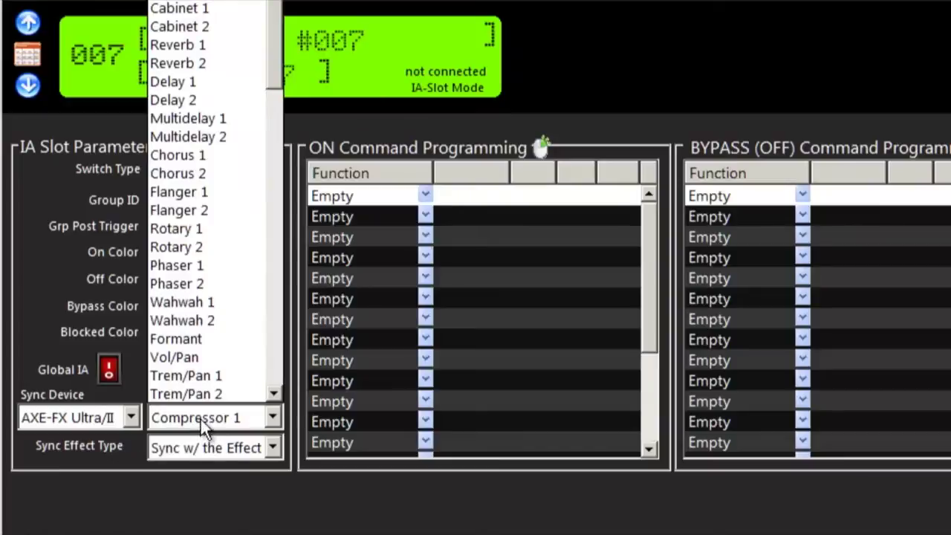
scroll(179, 339, "down", 4)
scroll(215, 337, "down", 1)
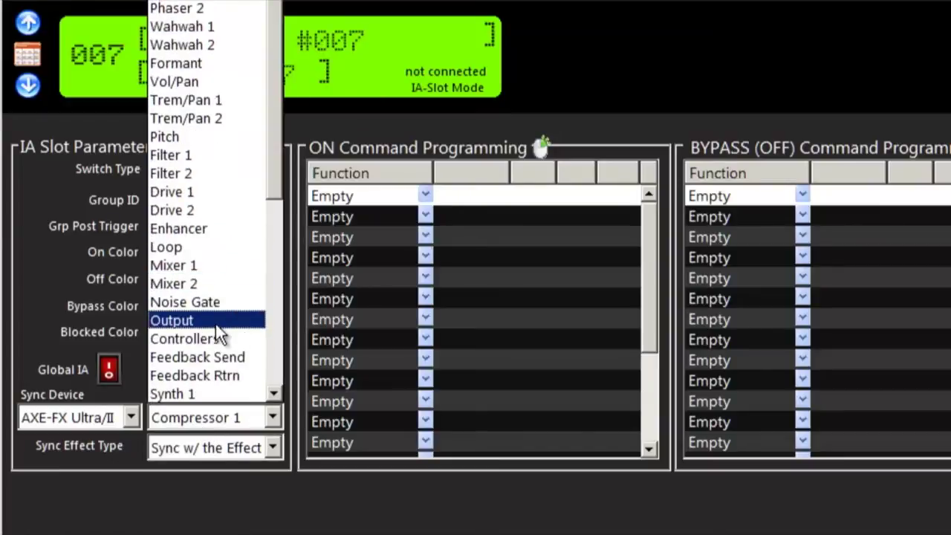
left_click(215, 191)
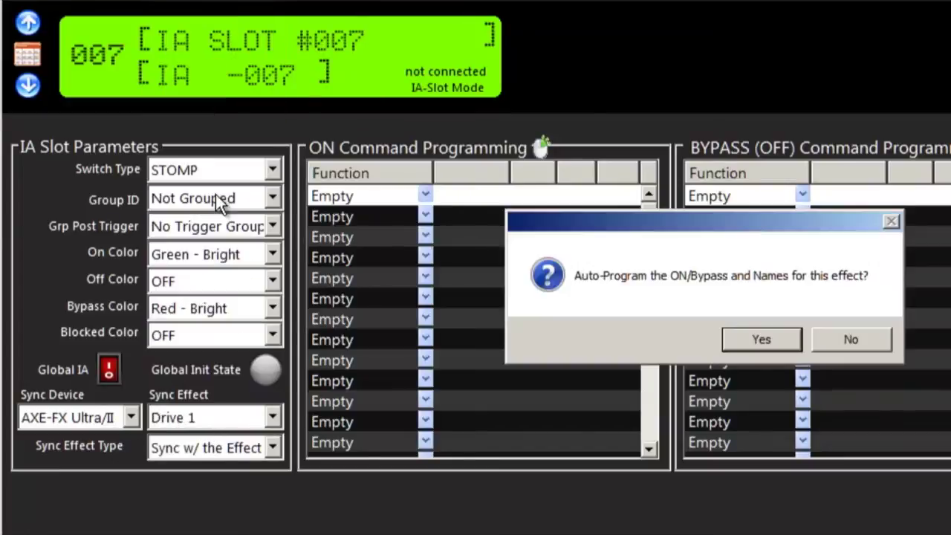
left_click(773, 349)
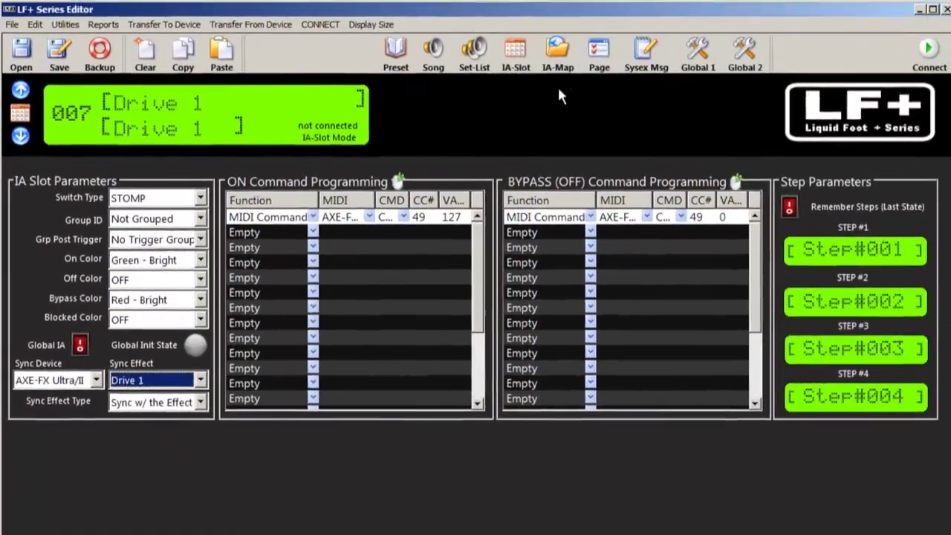
Open page 001 for editing and review its button layout in the 12+ view, then close that view
left_click(597, 51)
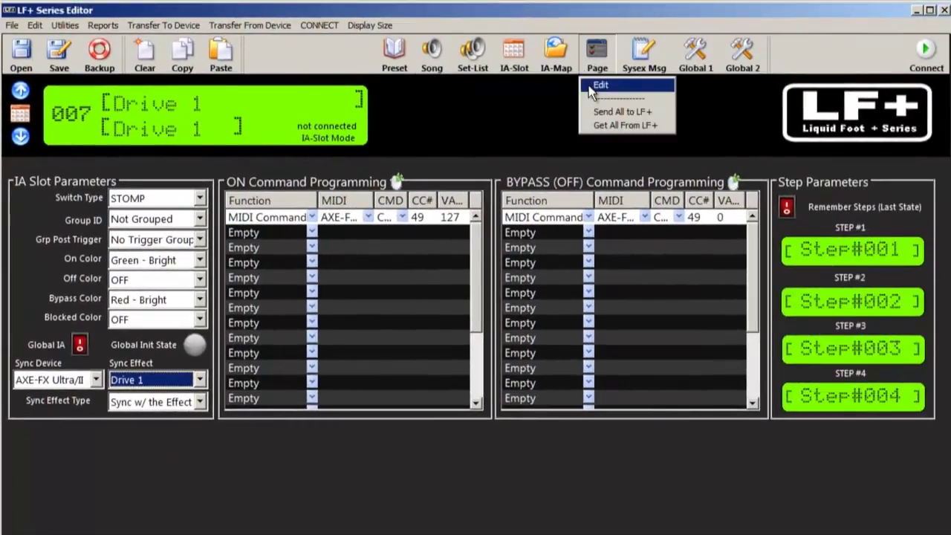
left_click(594, 85)
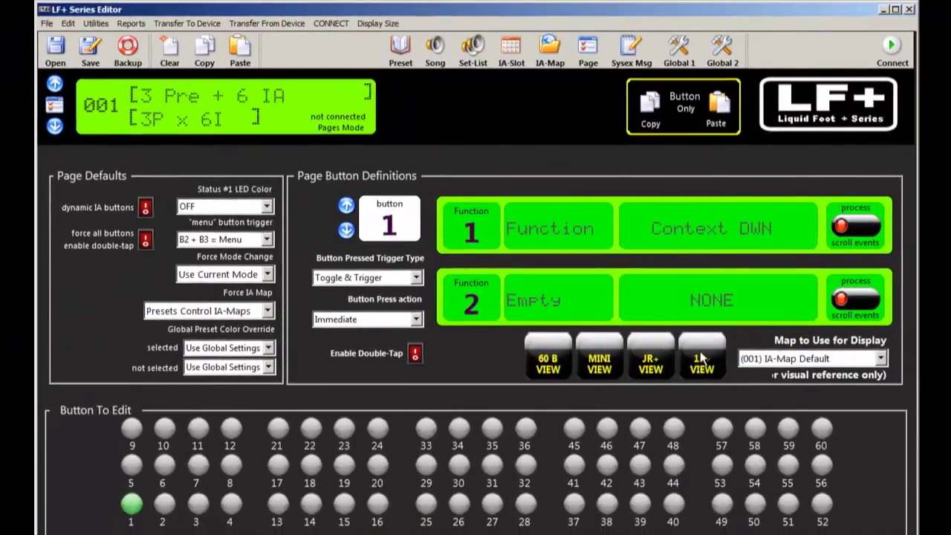
left_click(701, 358)
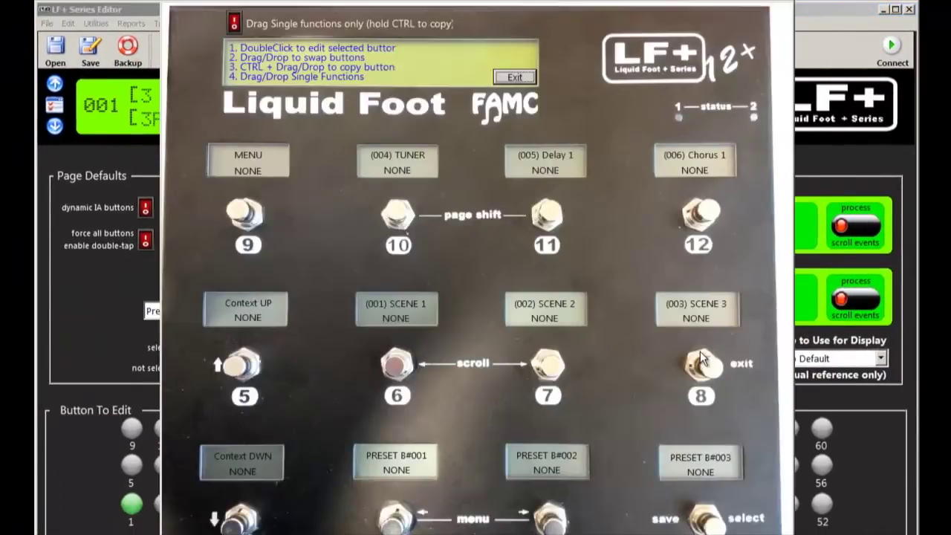
left_click(513, 78)
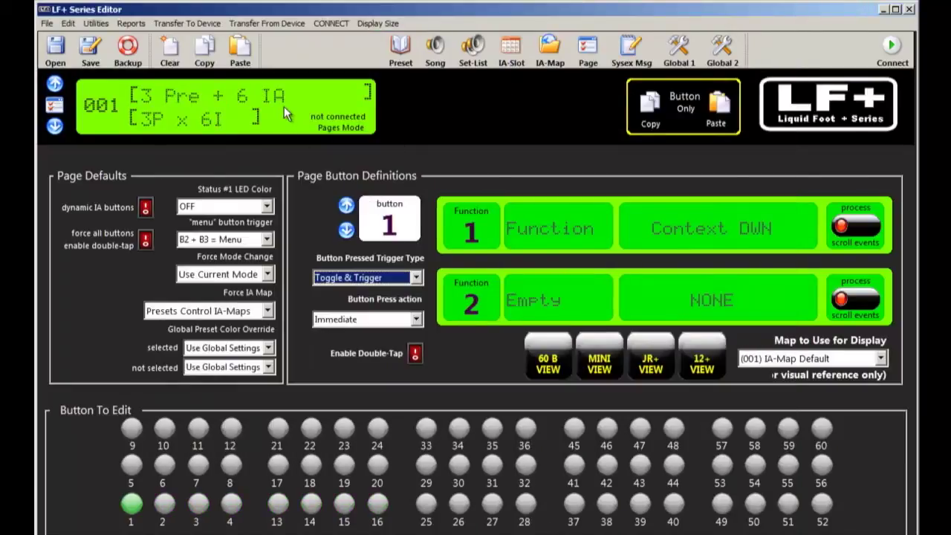
Copy preset 001's enabled External-Device Sync on IA's setting to all presets and check it on preset 002
left_click(400, 49)
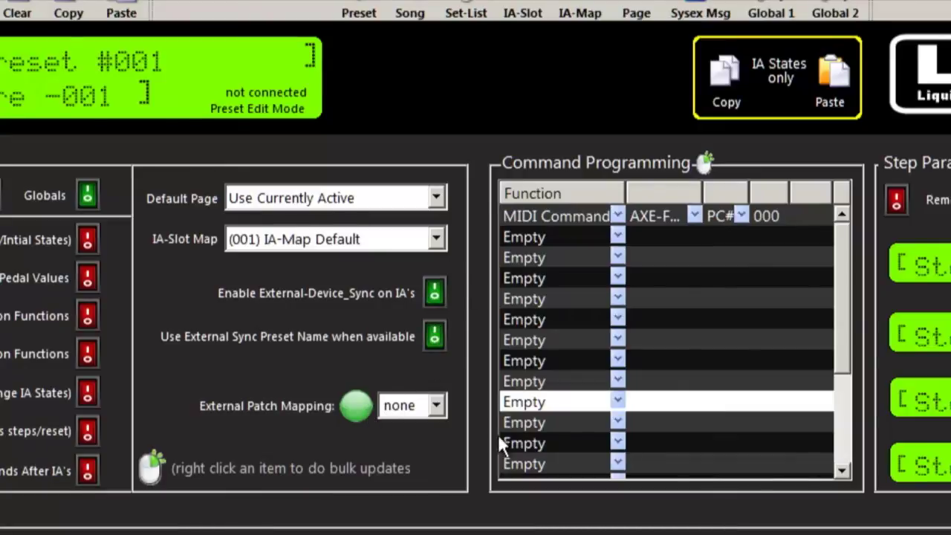
right_click(433, 291)
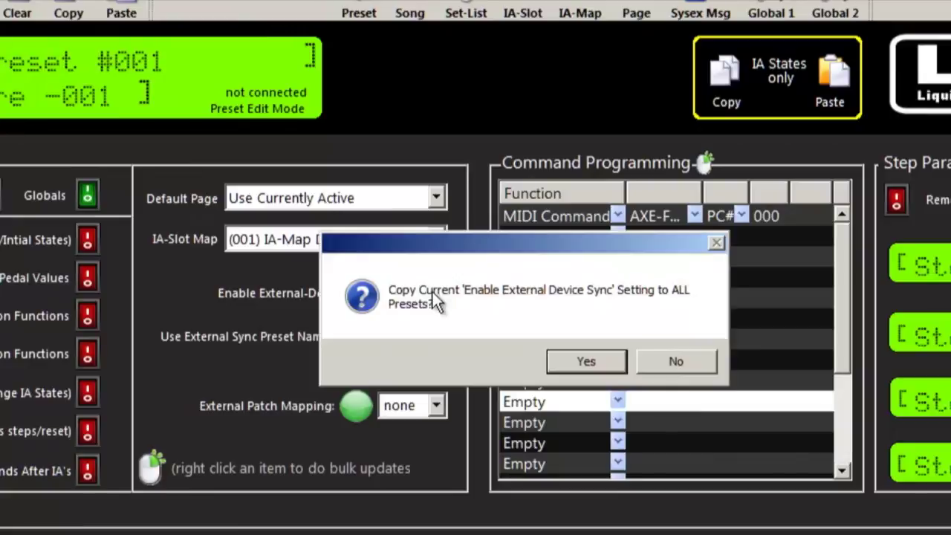
left_click(572, 361)
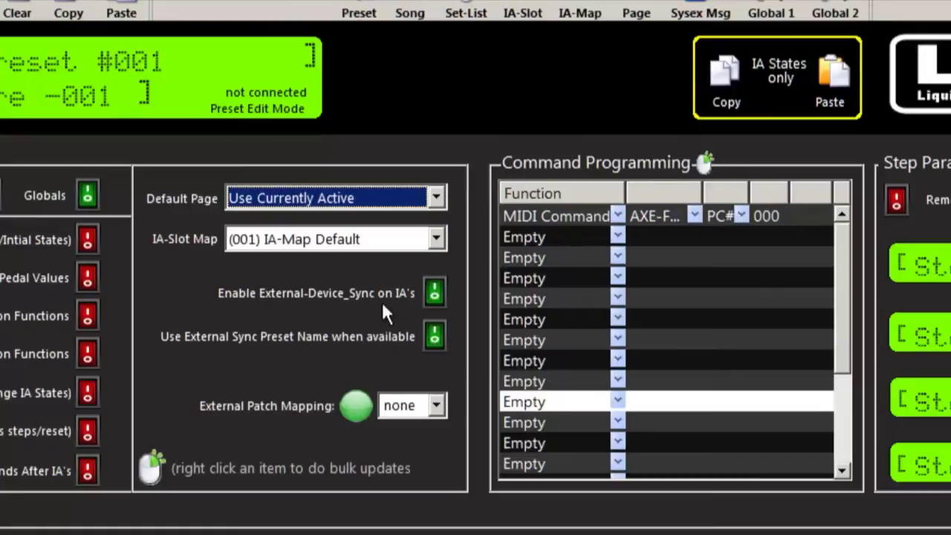
key("Page_Down")
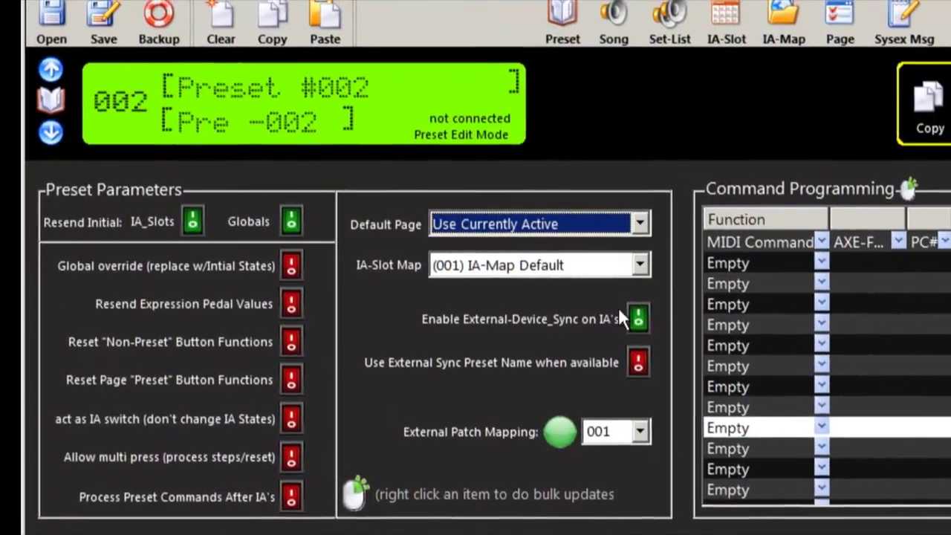
Return to preset 001 and copy its enabled Use External Sync Preset Name setting to all presets
left_click(50, 70)
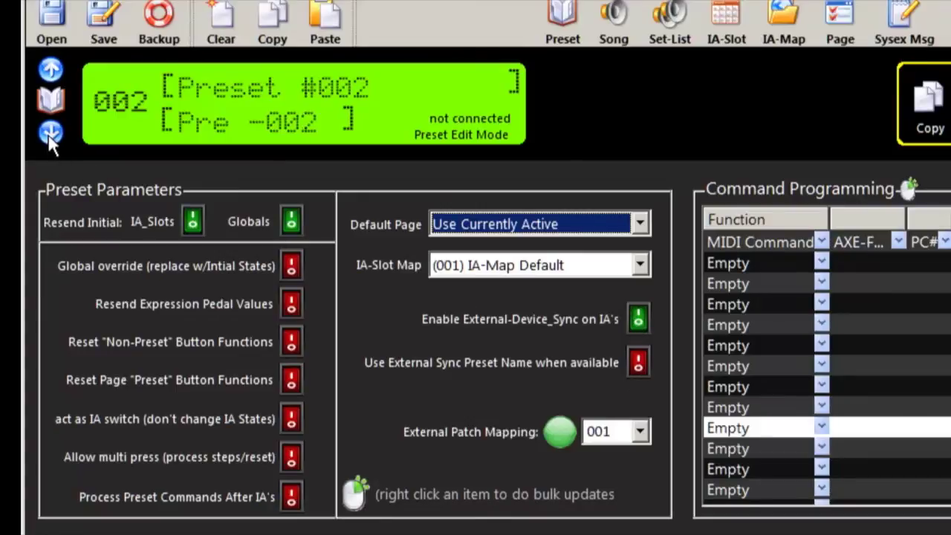
left_click(49, 135)
right_click(640, 360)
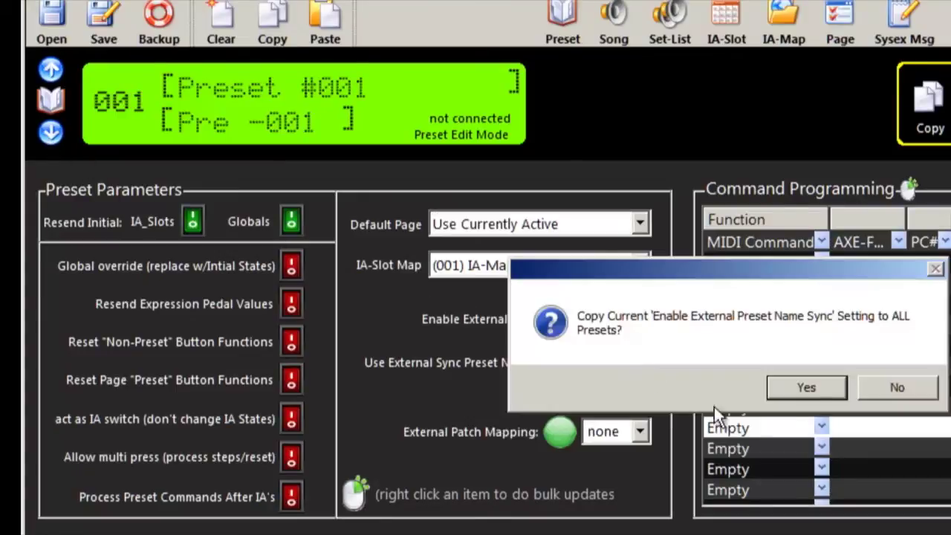
left_click(805, 386)
Check the external sync settings on presets 002 to 004 and return to preset 001
left_click(50, 70)
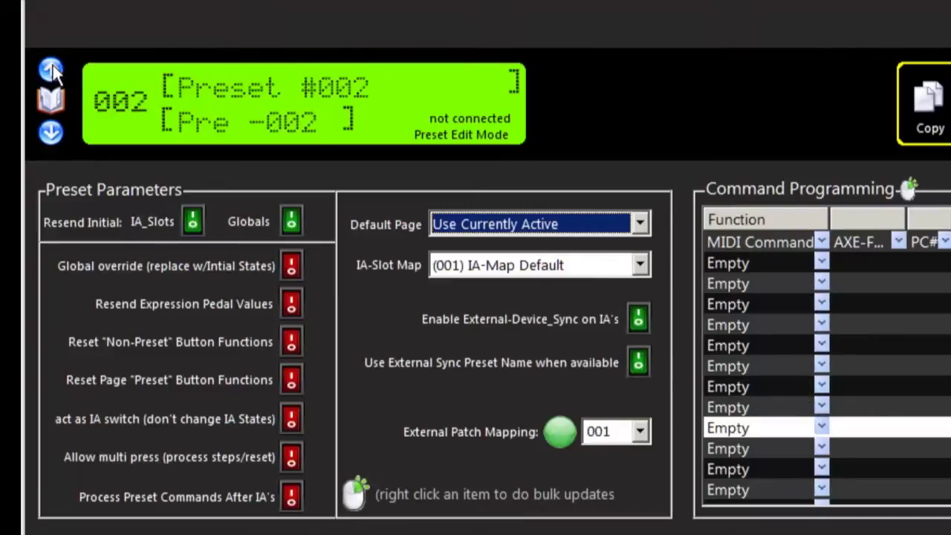
left_click(50, 70)
left_click(50, 70)
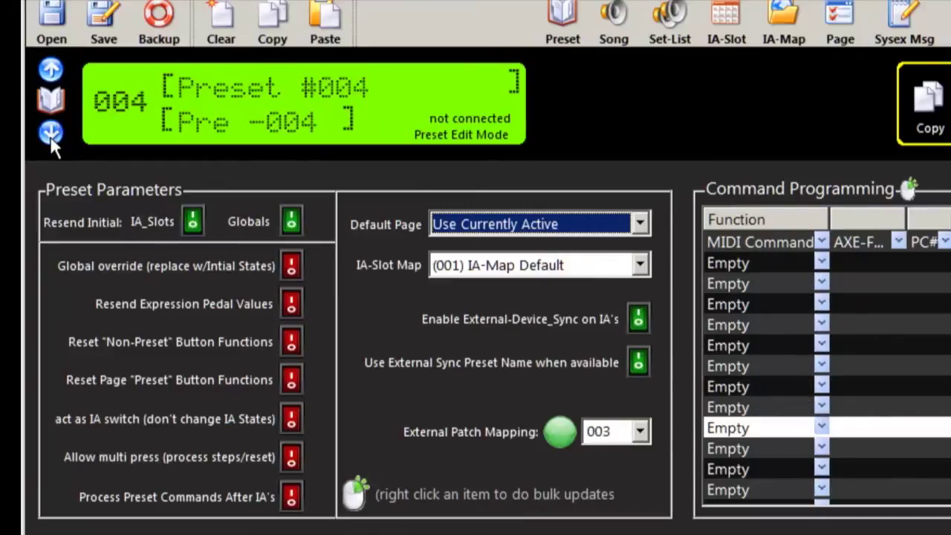
left_click(51, 134)
left_click(51, 134)
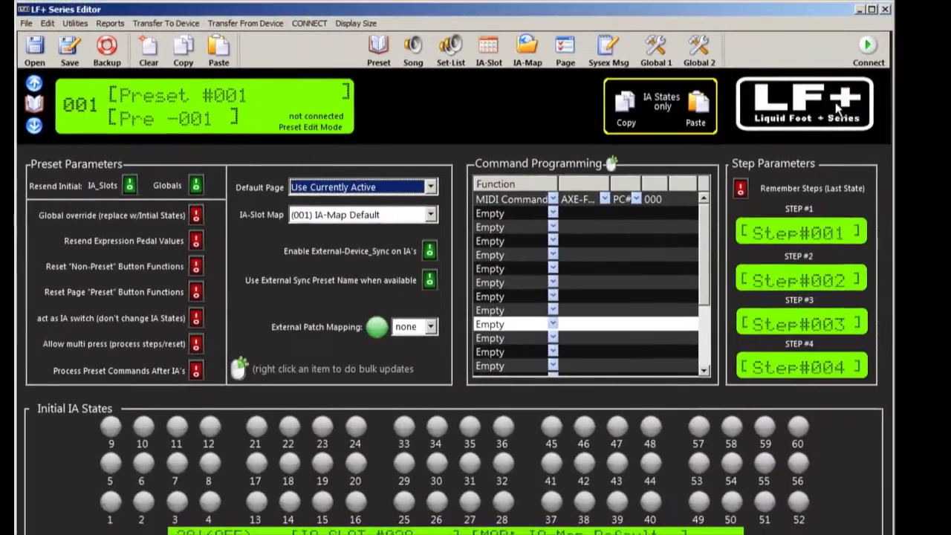
Connect the editor to the Liquid Foot+ controller and send all data to it
left_click(865, 47)
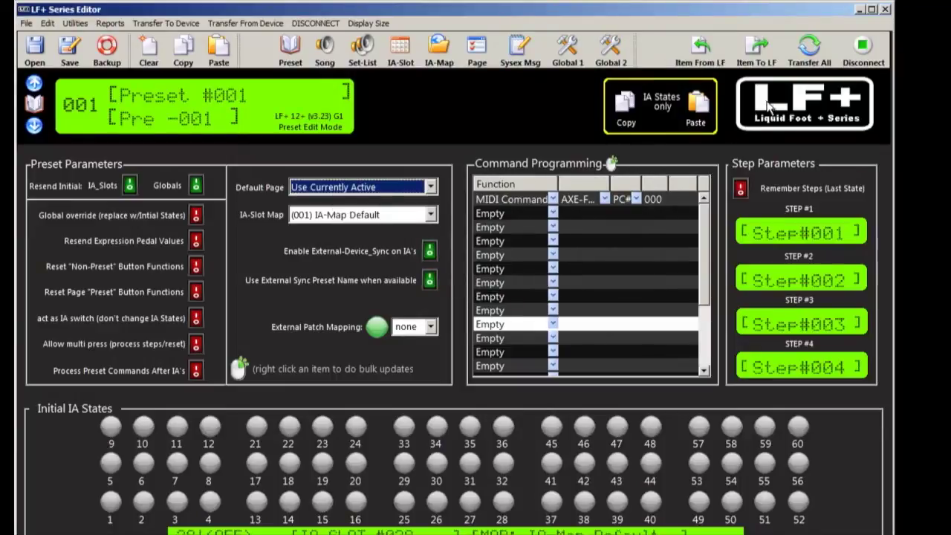
left_click(810, 52)
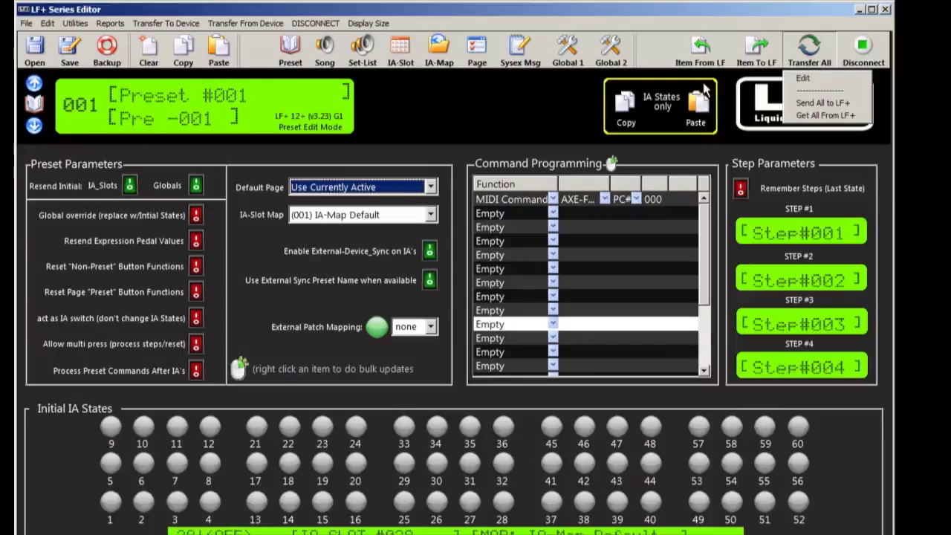
left_click(820, 103)
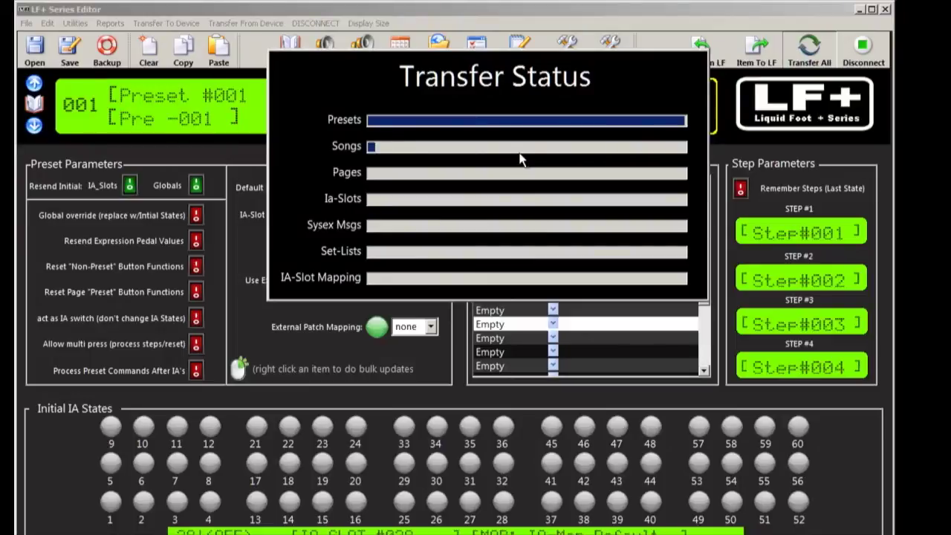
left_click(524, 298)
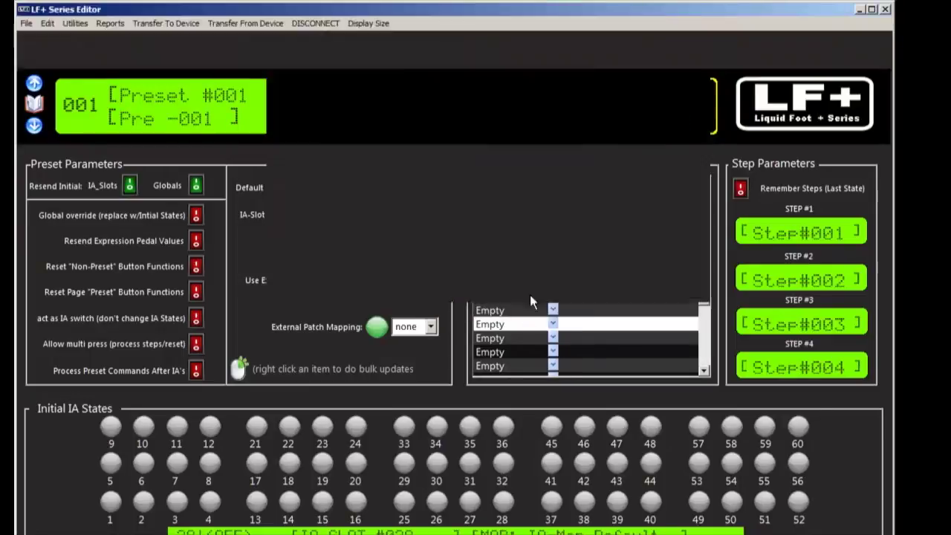